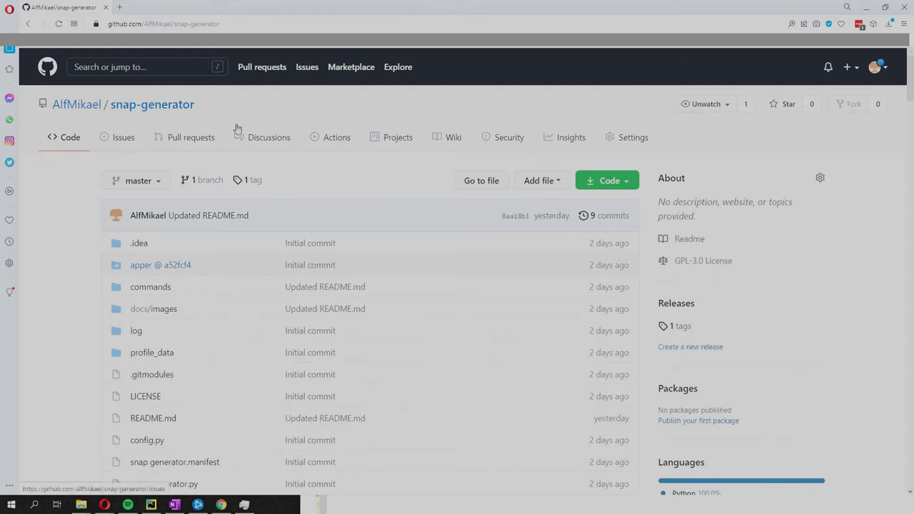
Read through the snap-generator README, covering installation, usage, and the cantilever and pin parameter drawings
{"action": "scroll", "coordinate": [382, 211], "scroll_direction": "down", "scroll_amount": 3}
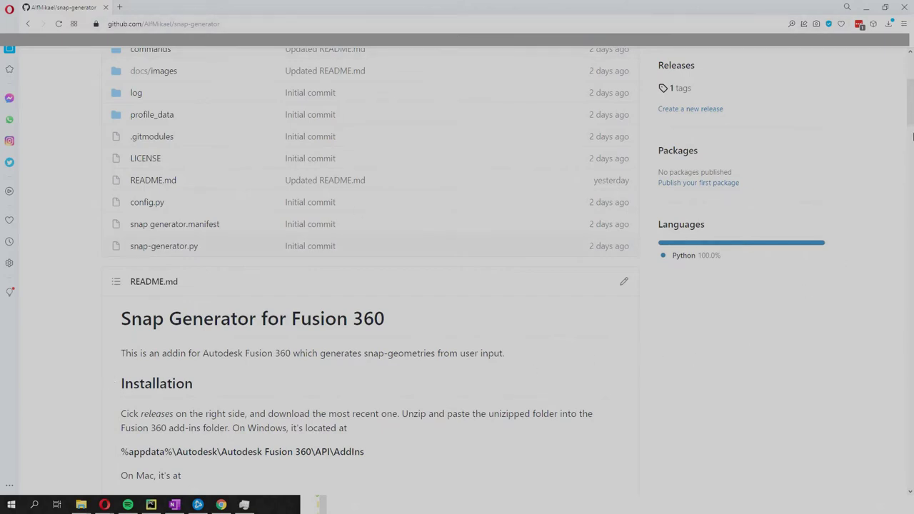
{"action": "scroll", "coordinate": [742, 264], "scroll_direction": "down", "scroll_amount": 10}
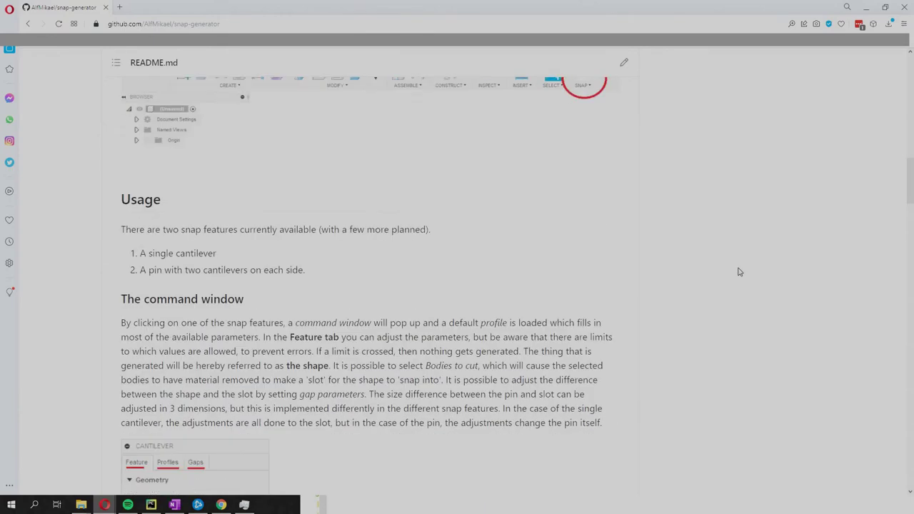
{"action": "scroll", "coordinate": [102, 295], "scroll_direction": "down", "scroll_amount": 10}
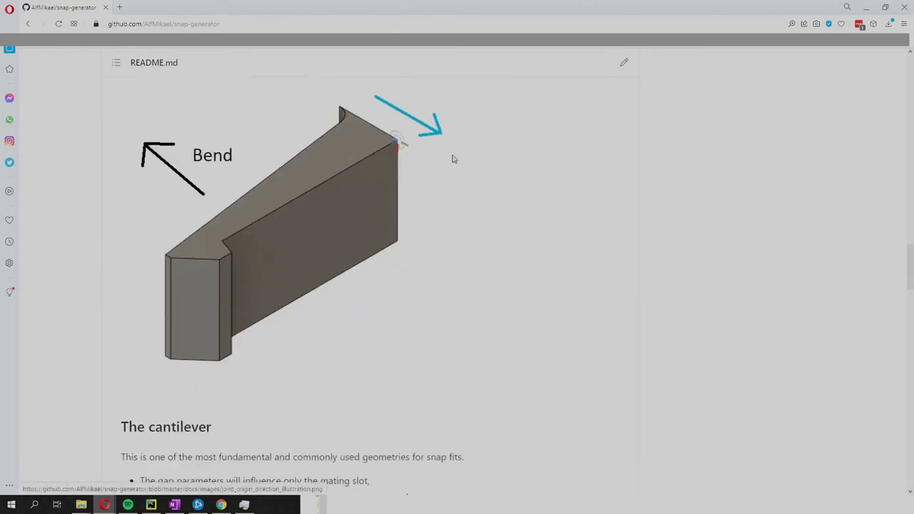
{"action": "scroll", "coordinate": [380, 268], "scroll_direction": "down", "scroll_amount": 1}
{"action": "scroll", "coordinate": [380, 267], "scroll_direction": "down", "scroll_amount": 5}
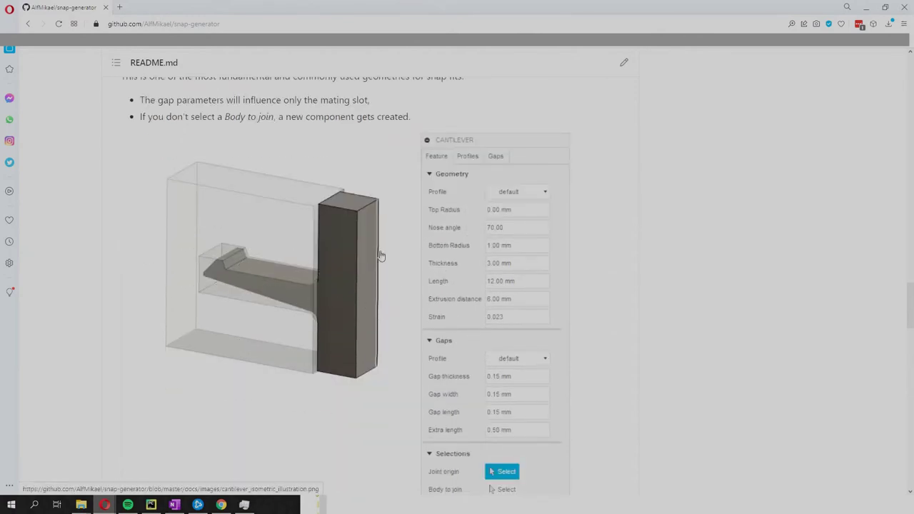
{"action": "scroll", "coordinate": [381, 256], "scroll_direction": "down", "scroll_amount": 12}
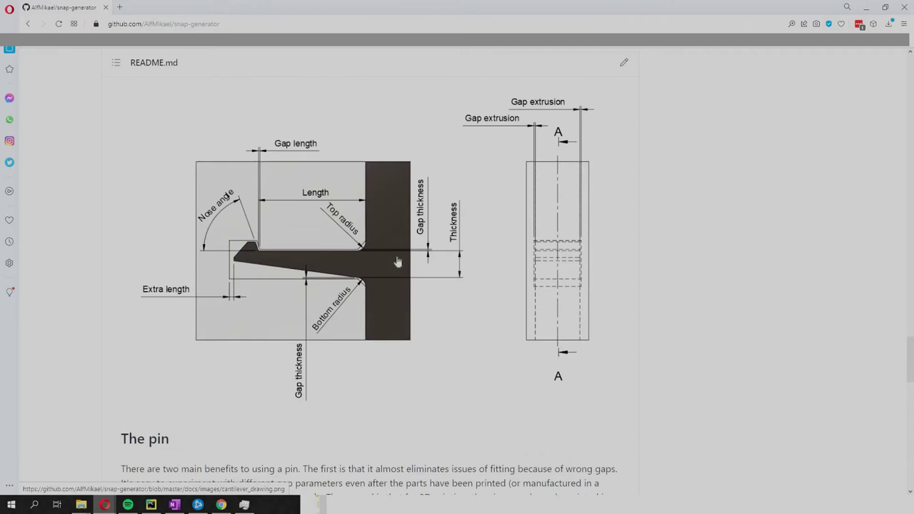
{"action": "scroll", "coordinate": [297, 274], "scroll_direction": "down", "scroll_amount": 4}
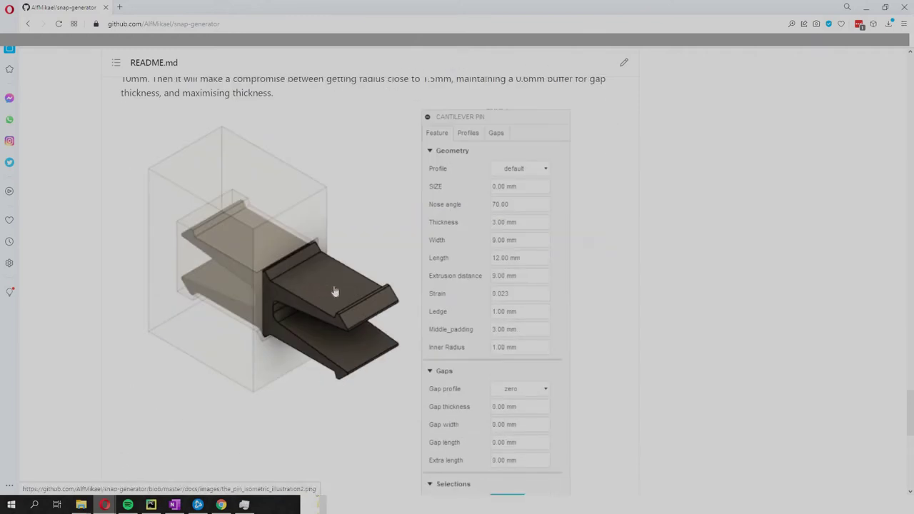
{"action": "scroll", "coordinate": [381, 235], "scroll_direction": "down", "scroll_amount": 8}
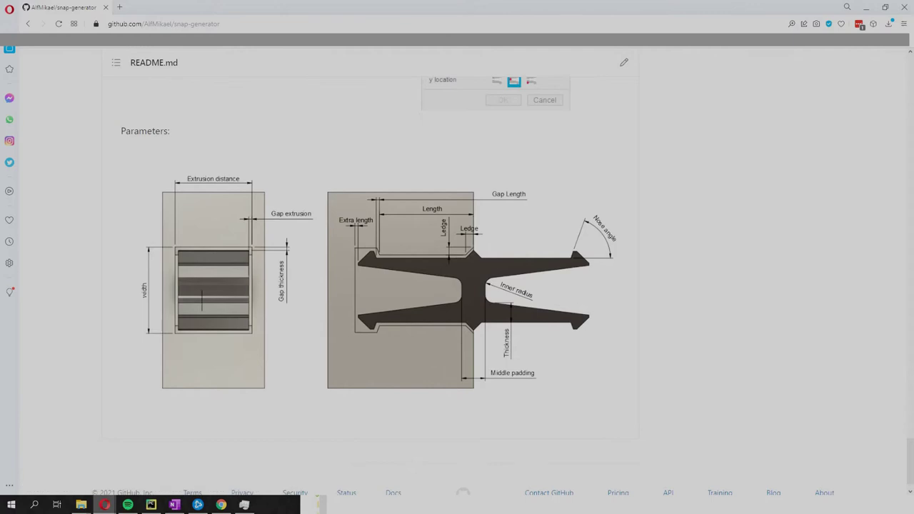
{"action": "scroll", "coordinate": [910, 449], "scroll_direction": "up", "scroll_amount": 2}
{"action": "left_click_drag", "start_coordinate": [910, 421], "coordinate": [902, 104]}
{"action": "scroll", "coordinate": [877, 259], "scroll_direction": "up", "scroll_amount": 20}
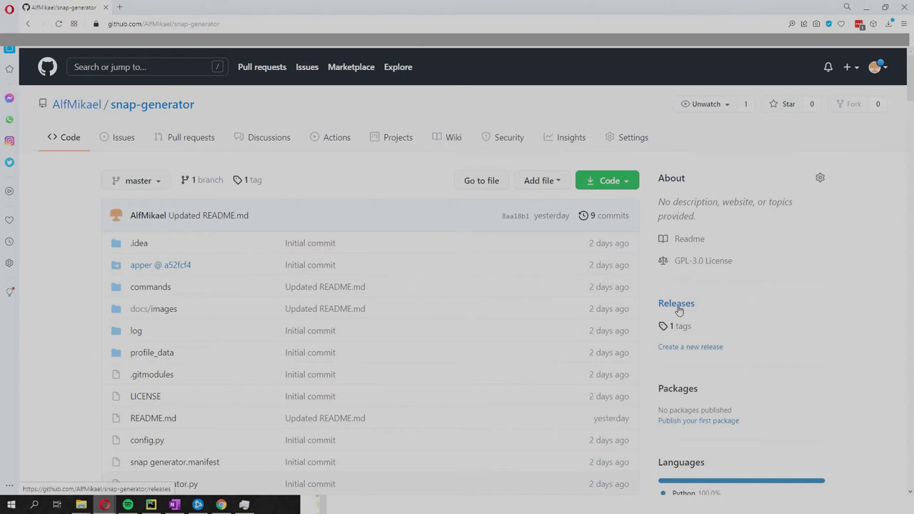
Open the repository's v0.1-alpha release and download snap-generator-v0.1-alpha.zip
{"action": "left_click", "coordinate": [676, 306]}
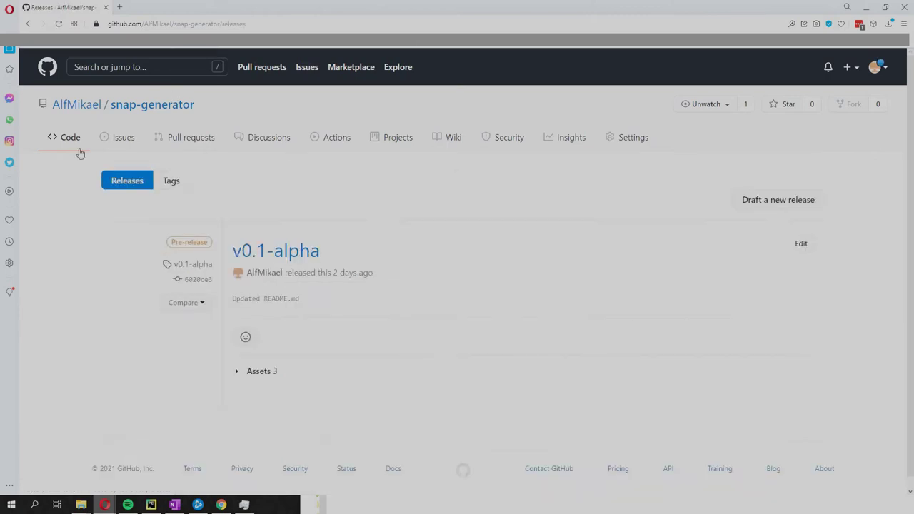
{"action": "left_click", "coordinate": [288, 261]}
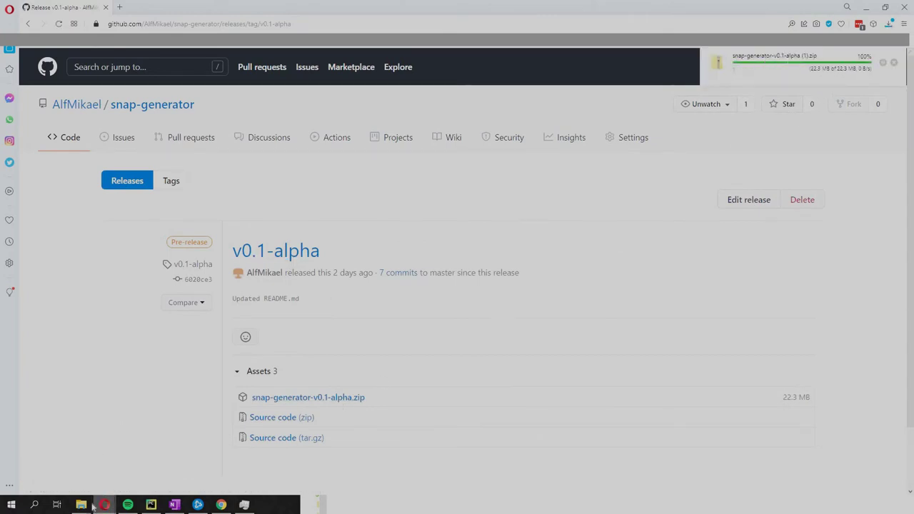
Switch to the Downloads folder in File Explorer and delete the duplicate archive snap-generator-v0.1-alpha (1)
{"action": "mouse_move", "coordinate": [81, 505]}
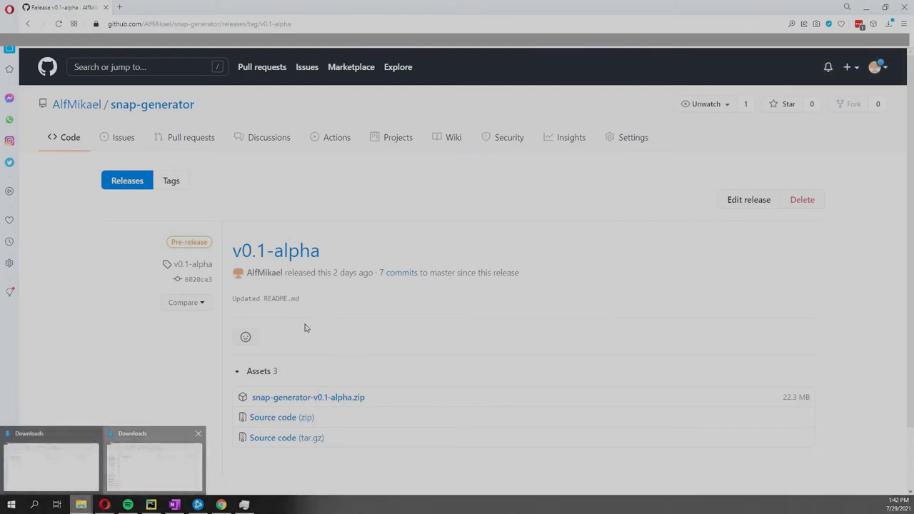
{"action": "left_click", "coordinate": [153, 462]}
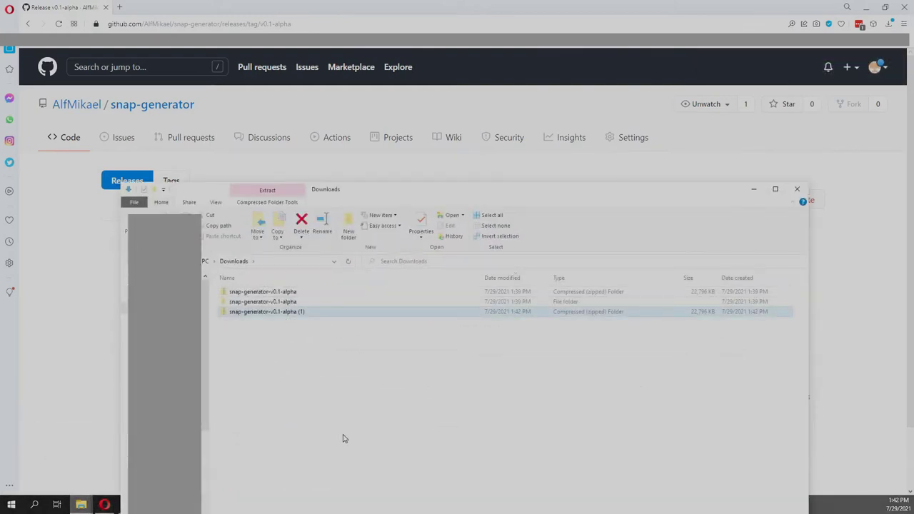
{"action": "key", "text": "Delete"}
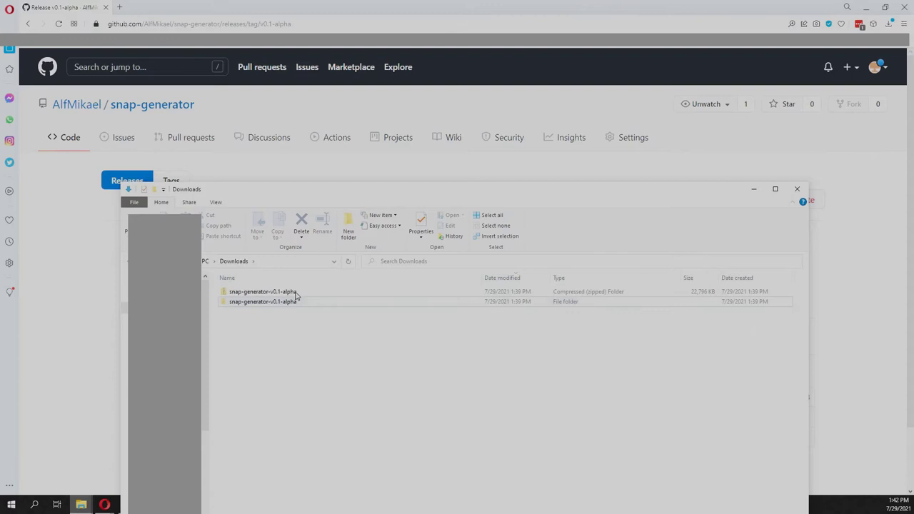
{"action": "left_click", "coordinate": [305, 293]}
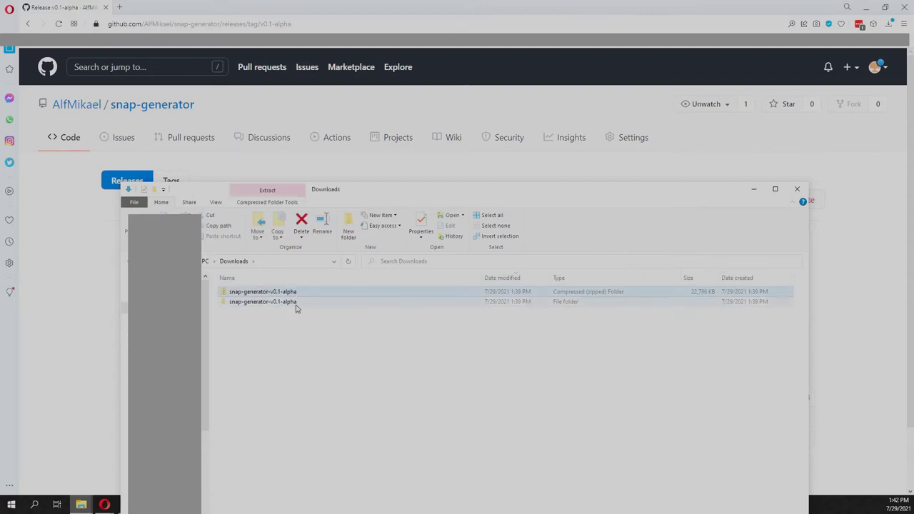
{"action": "left_click", "coordinate": [287, 302]}
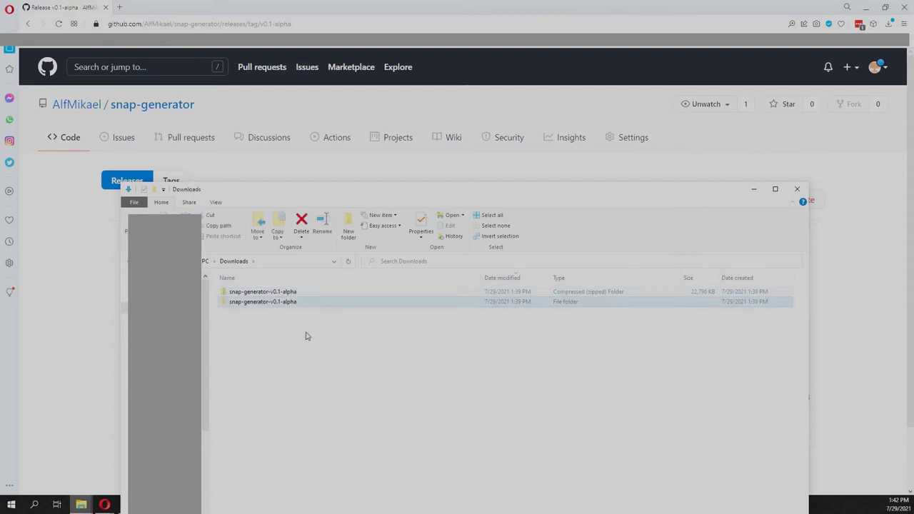
{"action": "left_click", "coordinate": [226, 350]}
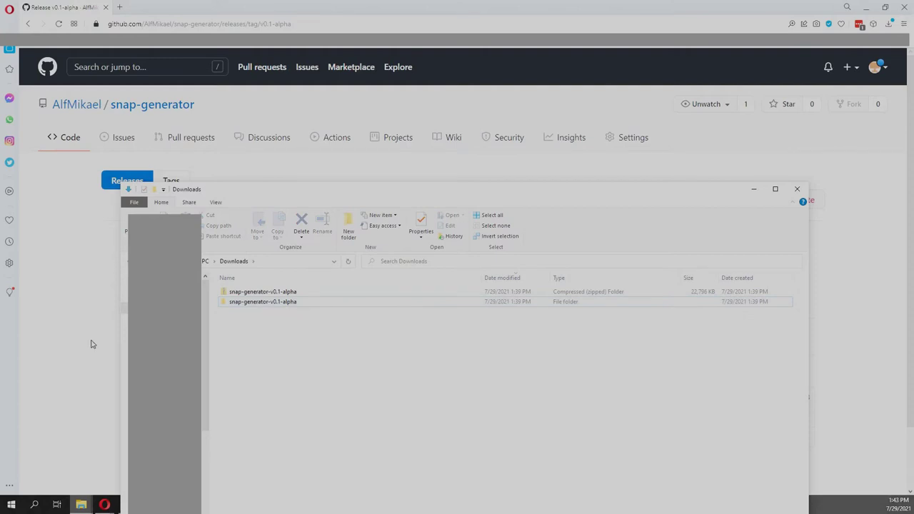
Return to the snap-generator repository page and copy the Windows add-ins folder path from the README's installation section
{"action": "left_click", "coordinate": [191, 109]}
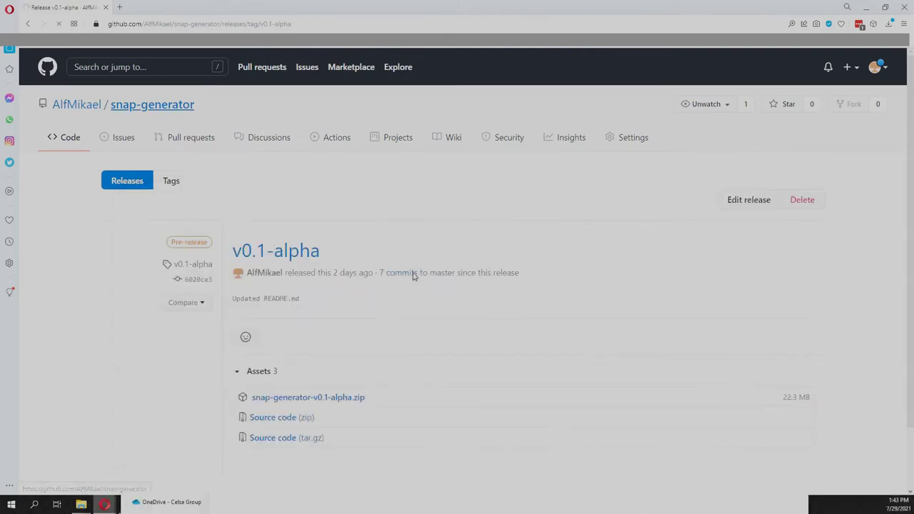
{"action": "scroll", "coordinate": [412, 277], "scroll_direction": "down", "scroll_amount": 5}
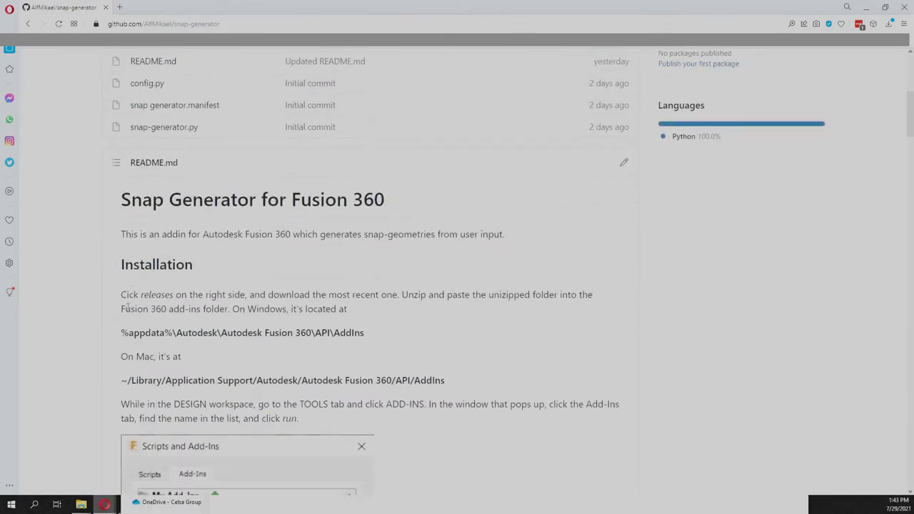
{"action": "scroll", "coordinate": [127, 307], "scroll_direction": "down", "scroll_amount": 1}
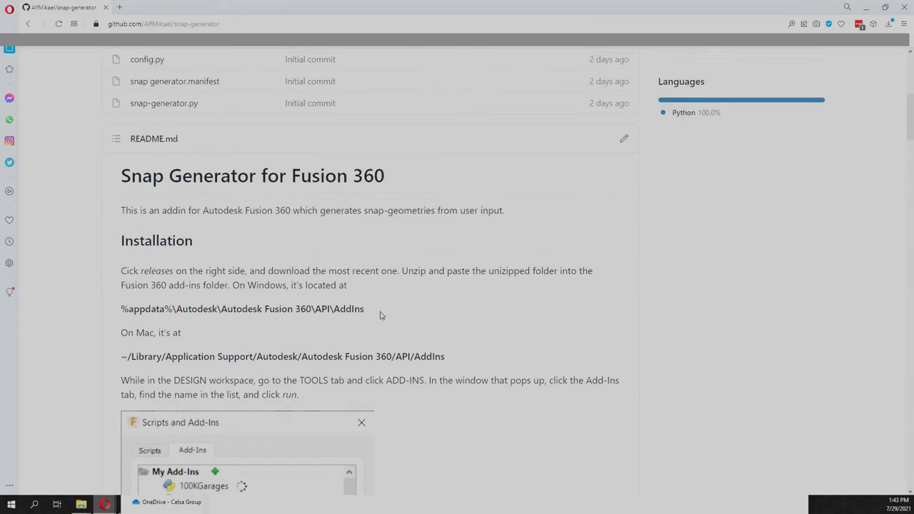
{"action": "left_click_drag", "start_coordinate": [364, 309], "coordinate": [120, 309]}
{"action": "key", "text": "ctrl+c"}
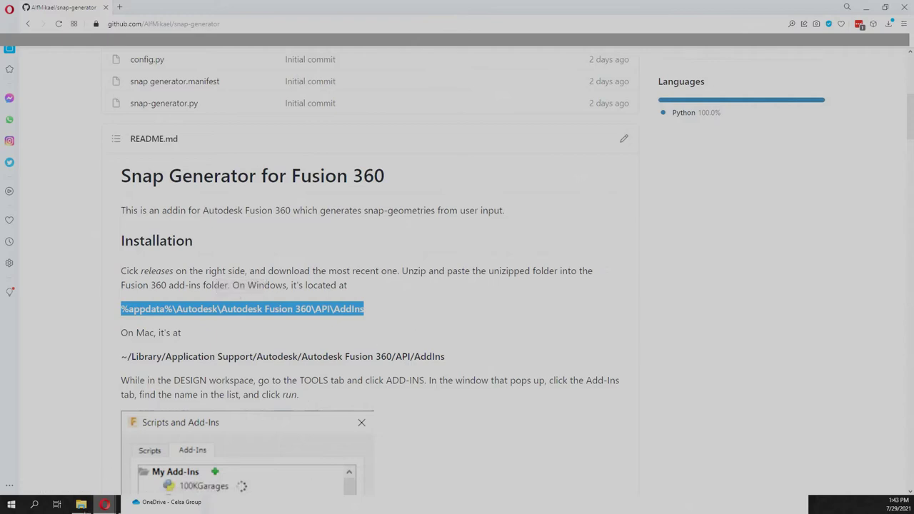
Bring up a second File Explorer window and go to %appdata%\Autodesk\Autodesk Fusion 360\API\AddIns in it
{"action": "left_click", "coordinate": [83, 507]}
{"action": "left_click", "coordinate": [161, 460]}
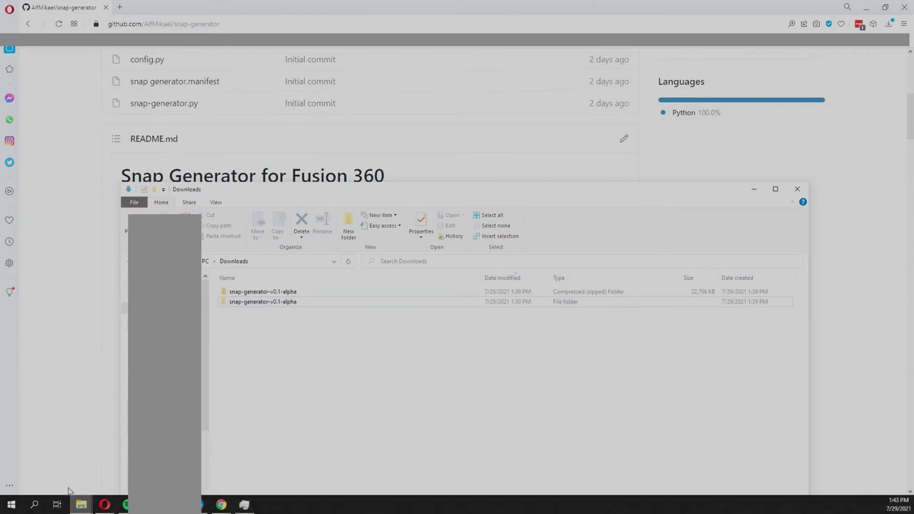
{"action": "key", "text": "super+1"}
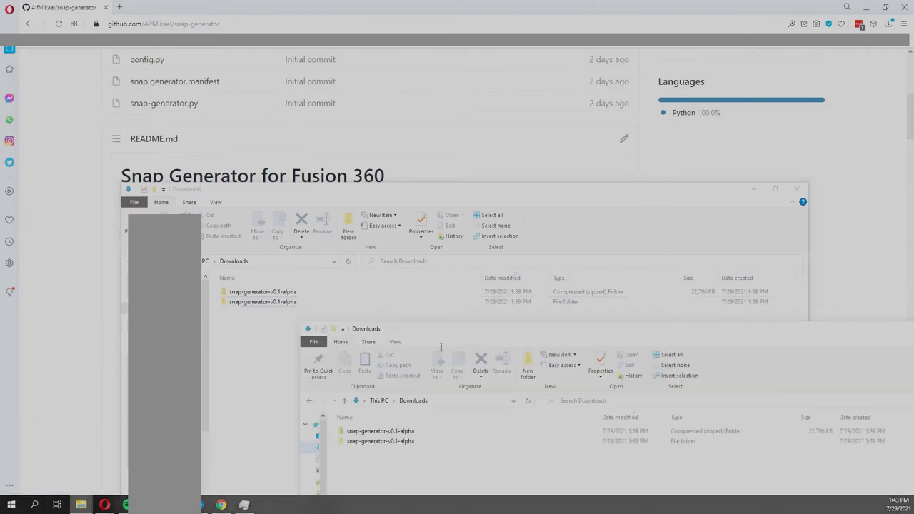
{"action": "left_click_drag", "start_coordinate": [440, 330], "coordinate": [425, 276]}
{"action": "left_click", "coordinate": [457, 347]}
{"action": "key", "text": "ctrl+v"}
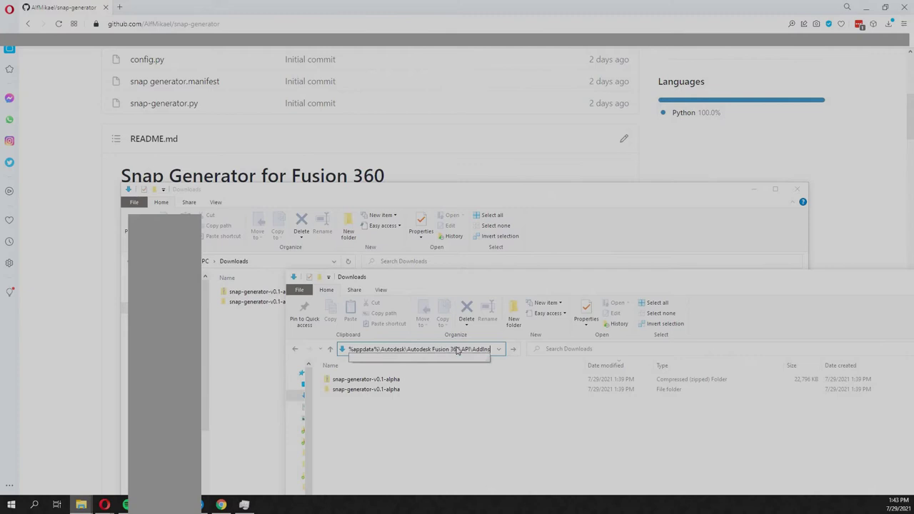
{"action": "key", "text": "Return"}
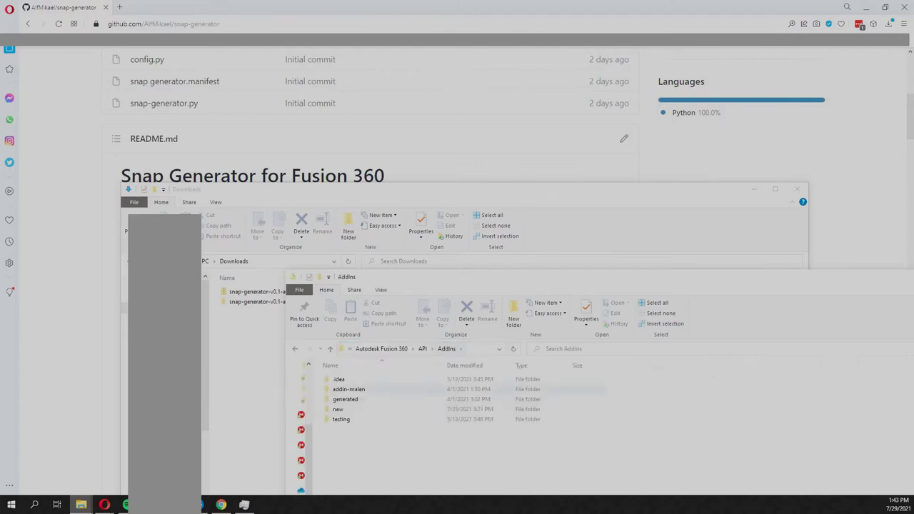
Move the unzipped snap-generator-v0.1-alpha folder from Downloads into the AddIns folder and close both File Explorer windows
{"action": "left_click", "coordinate": [271, 307]}
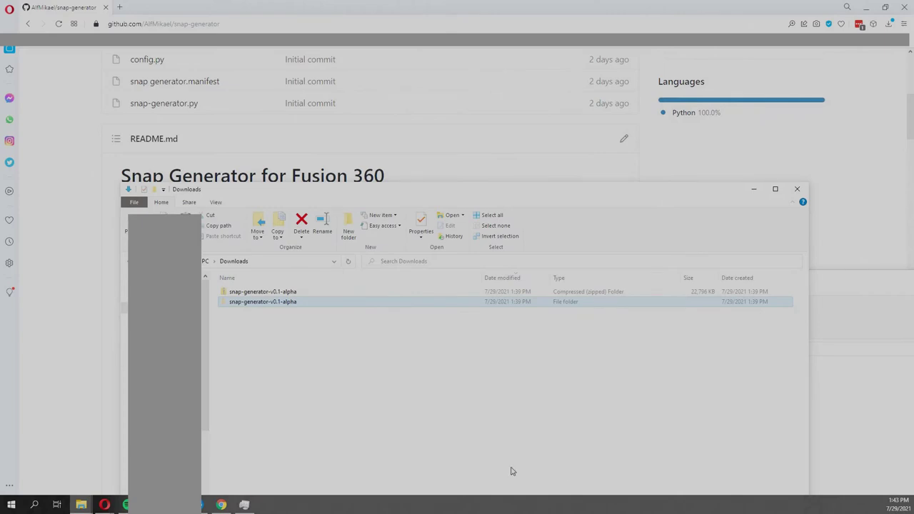
{"action": "key", "text": "alt+Tab"}
{"action": "key", "text": "ctrl+v"}
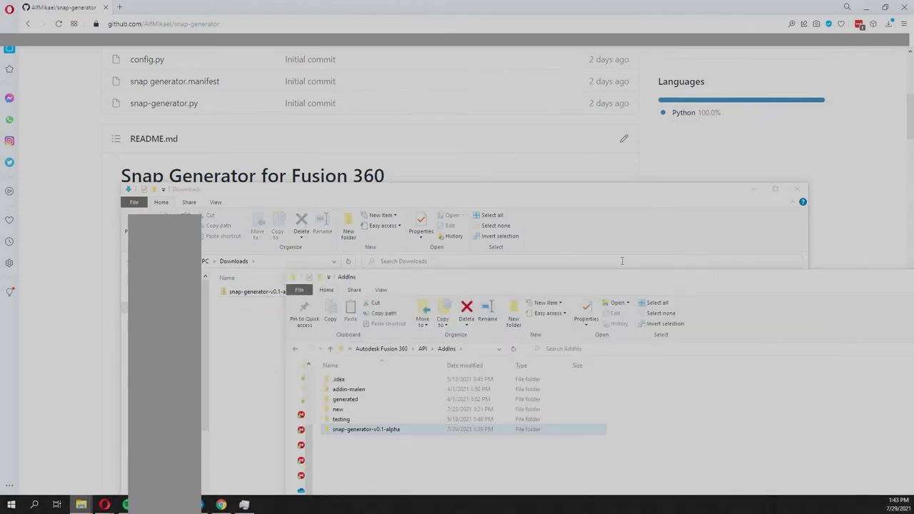
{"action": "left_click", "coordinate": [785, 194]}
{"action": "left_click", "coordinate": [797, 189]}
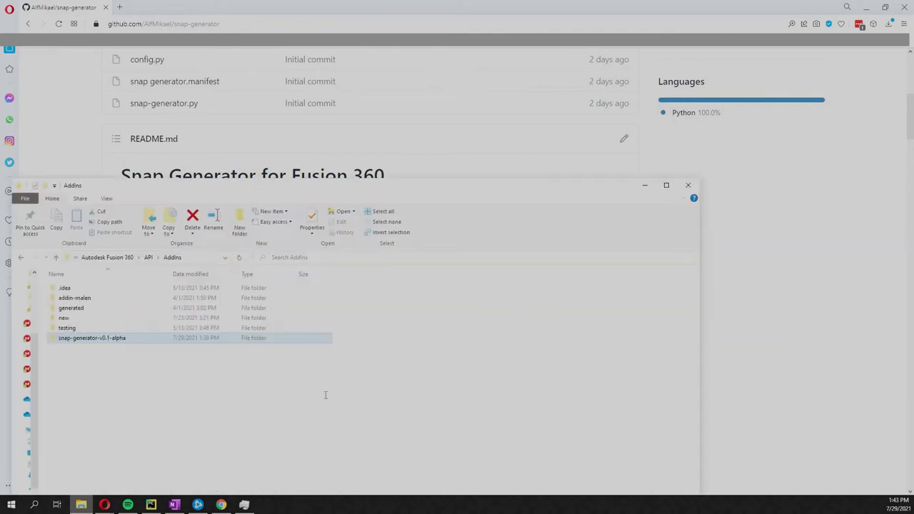
{"action": "left_click", "coordinate": [687, 185]}
Launch Autodesk Fusion 360 through the Windows search
{"action": "left_click", "coordinate": [36, 505]}
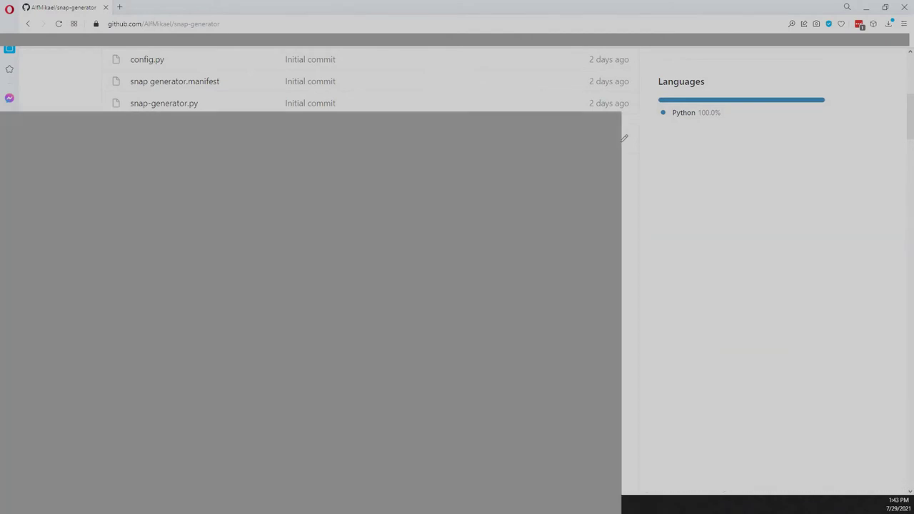
{"action": "right_click", "coordinate": [28, 4]}
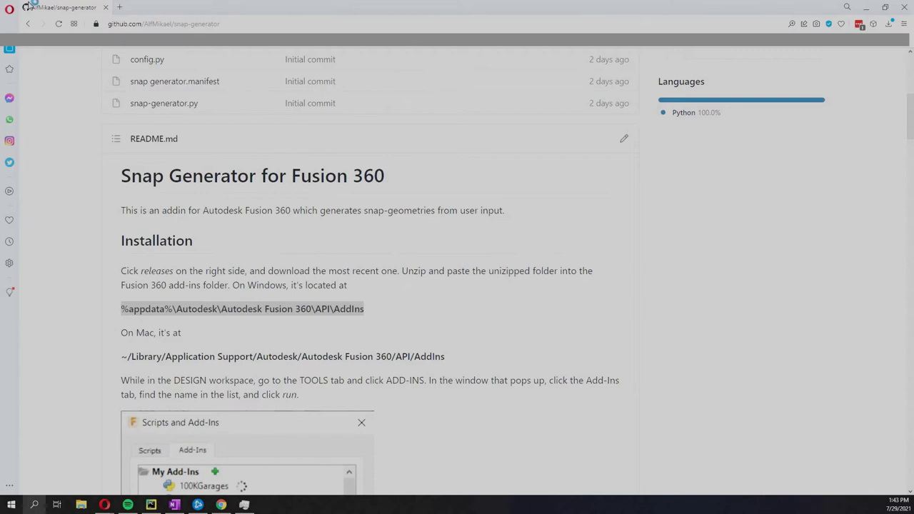
{"action": "left_click", "coordinate": [425, 240]}
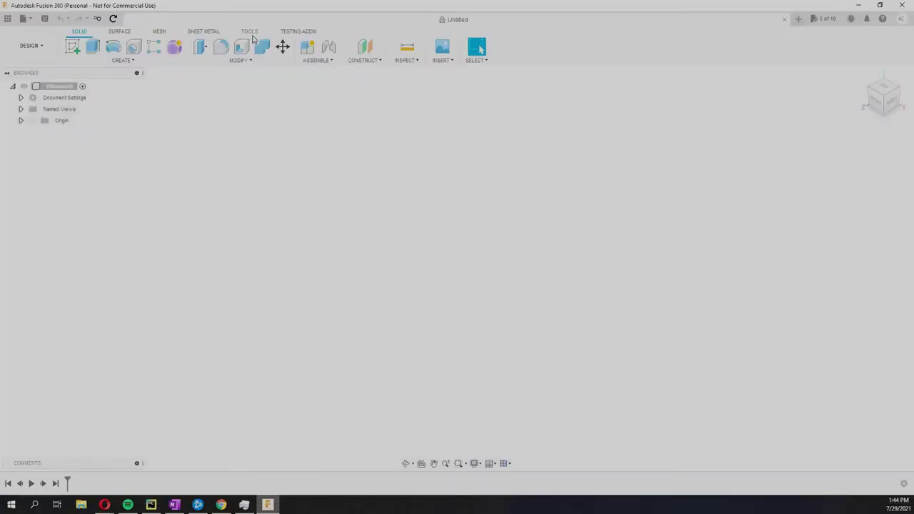
Run the snap-generator-v0.1-alpha add-in from the Scripts and Add-Ins dialog
{"action": "left_click", "coordinate": [251, 33]}
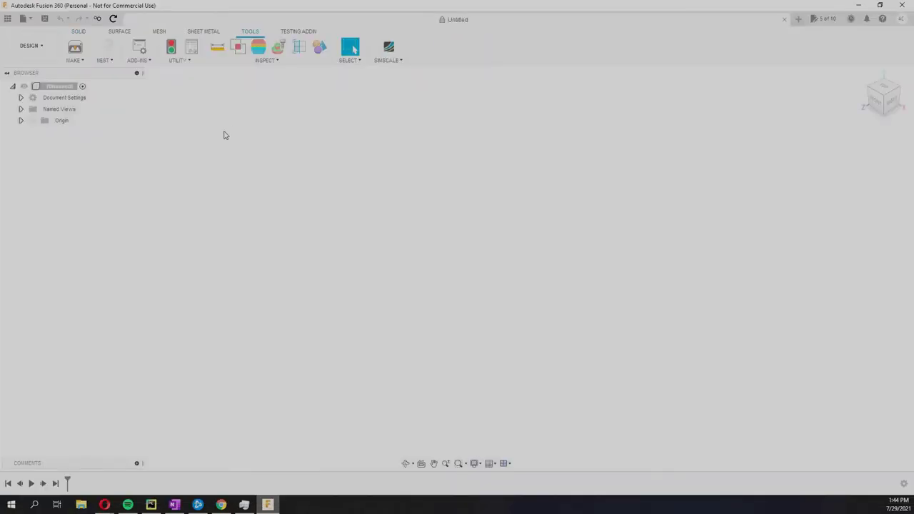
{"action": "left_click", "coordinate": [146, 48]}
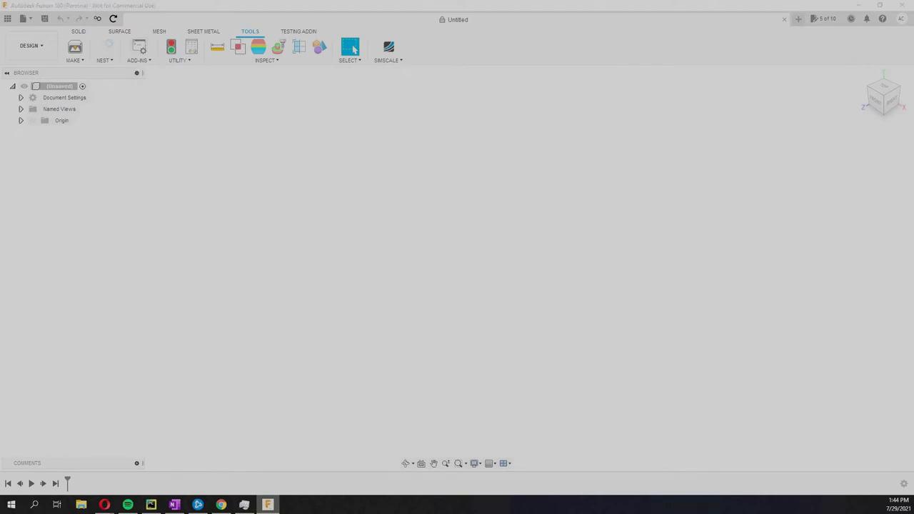
{"action": "left_click", "coordinate": [296, 176]}
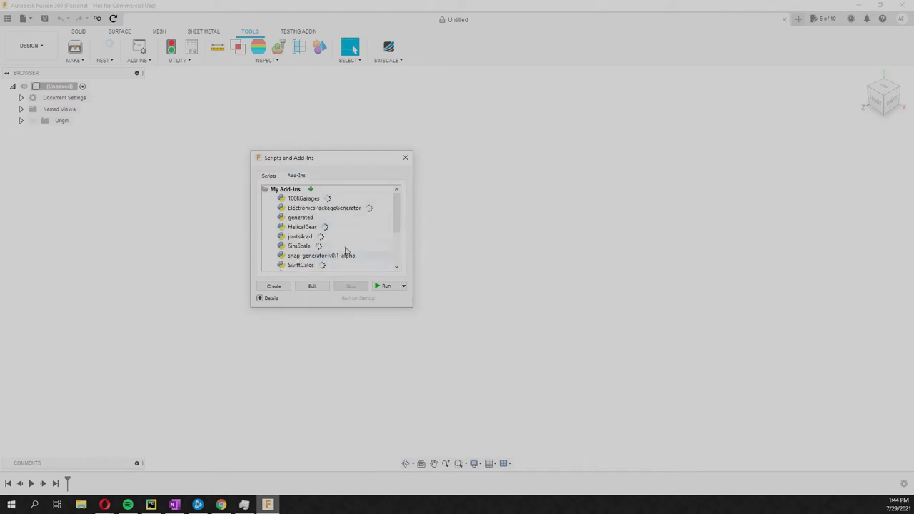
{"action": "left_click", "coordinate": [346, 255]}
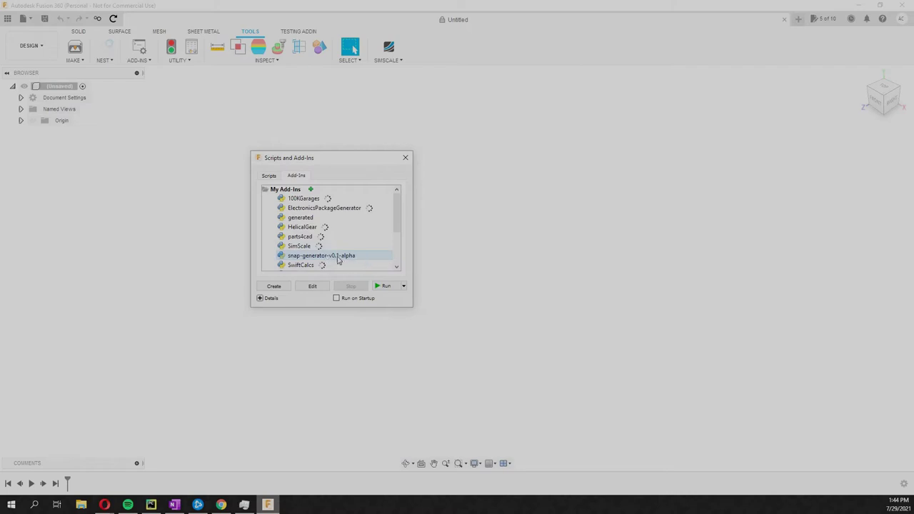
{"action": "left_click", "coordinate": [387, 287]}
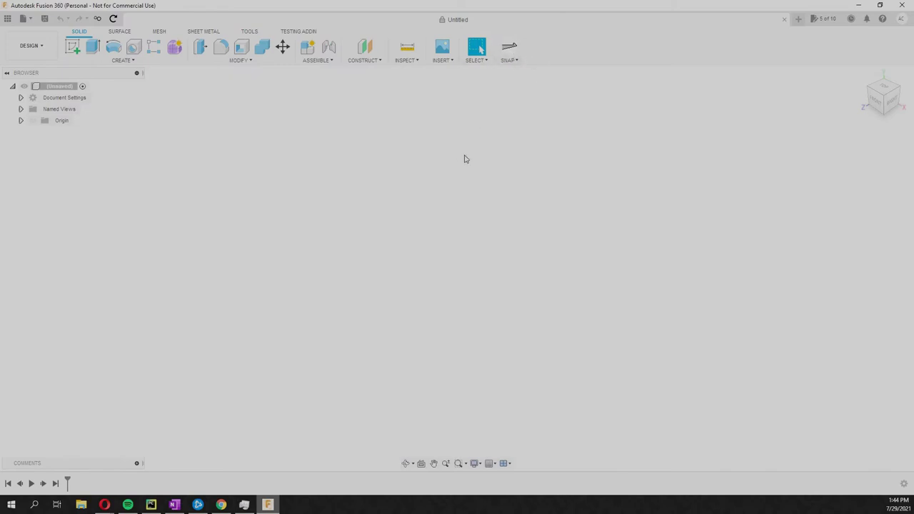
Start a cantilever snap and set its top radius to 1.5 mm and its nose angle to 90
{"action": "left_click", "coordinate": [516, 57]}
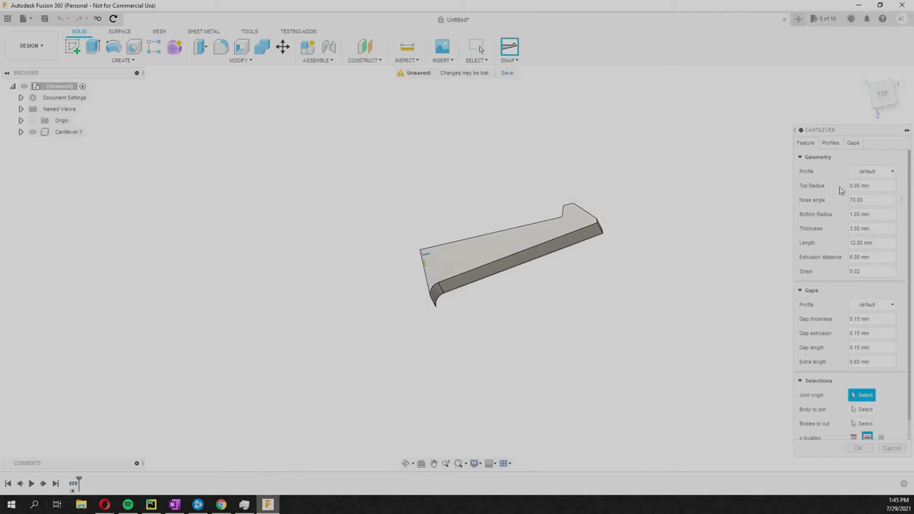
{"action": "type", "text": "1.5 mm"}
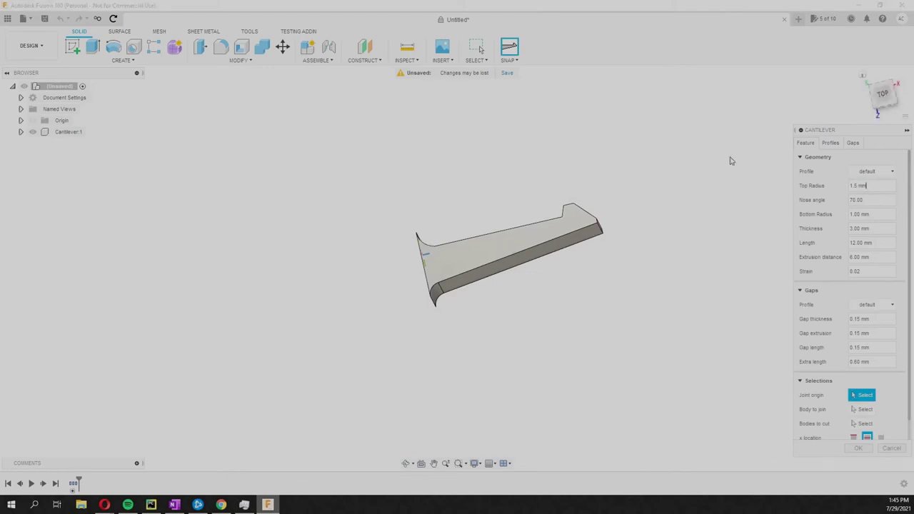
{"action": "key", "text": "Return"}
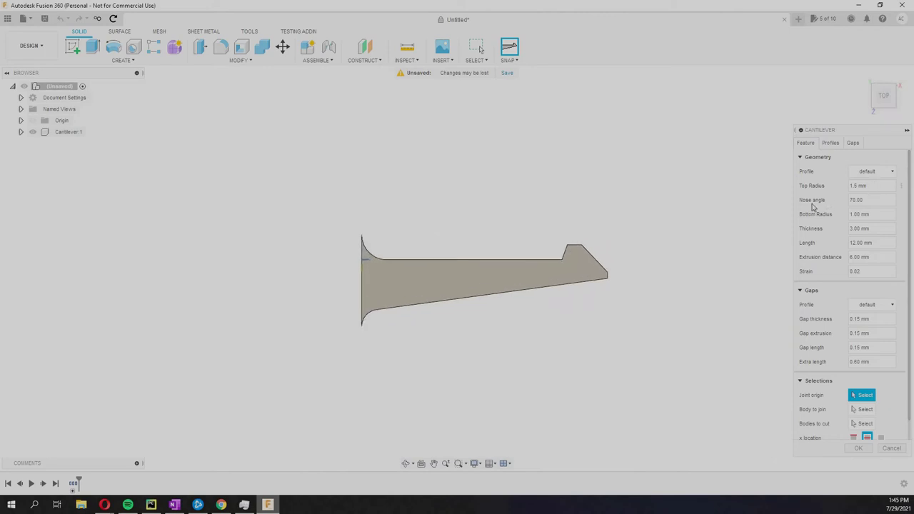
{"action": "key", "text": "Tab"}
{"action": "type", "text": "90"}
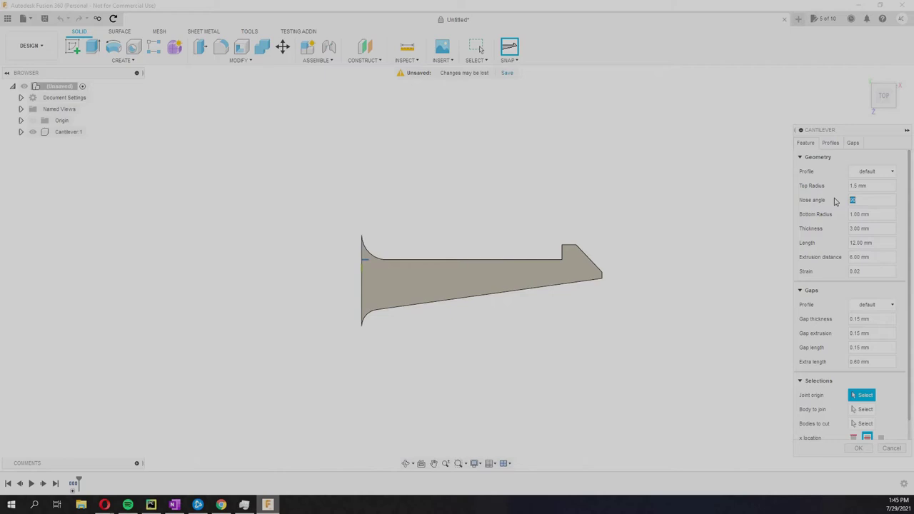
{"action": "key", "text": "Return"}
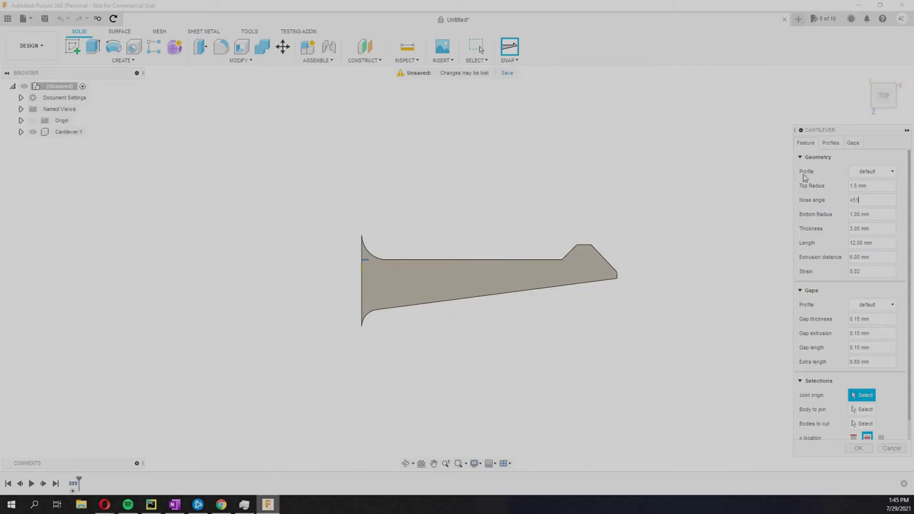
Try a nose angle of 120 on the cantilever and return it to 90
{"action": "type", "text": "120"}
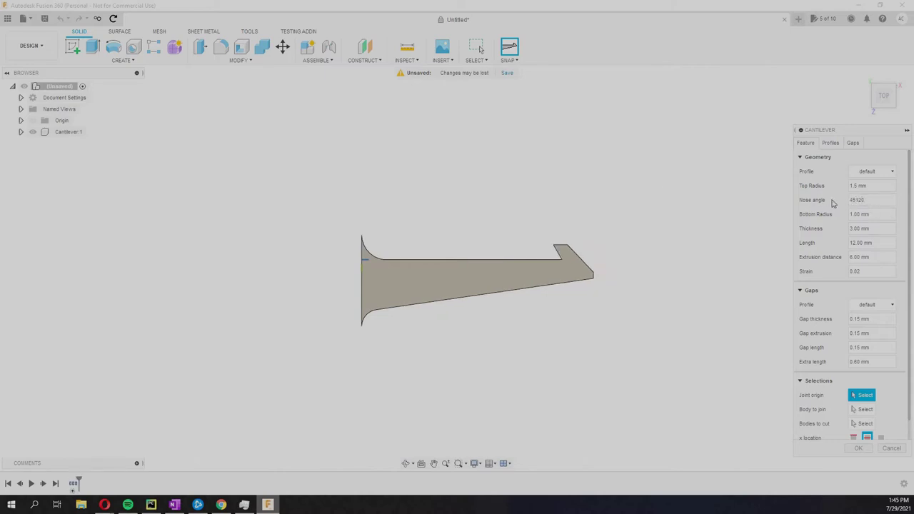
{"action": "key", "text": "shift+Left"}
{"action": "key", "text": "shift+Left"}
{"action": "key", "text": "shift+Left"}
{"action": "key", "text": "shift+Left"}
{"action": "key", "text": "shift+Left"}
{"action": "type", "text": "120"}
{"action": "type", "text": "90"}
{"action": "key", "text": "Tab"}
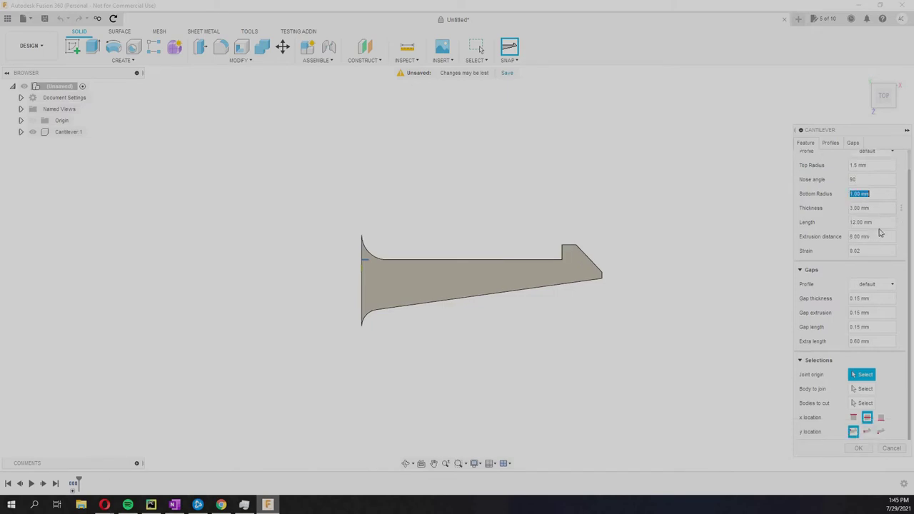
Set the cantilever's length to 25 mm
{"action": "key", "text": "Tab"}
{"action": "key", "text": "Tab"}
{"action": "type", "text": "25 mm"}
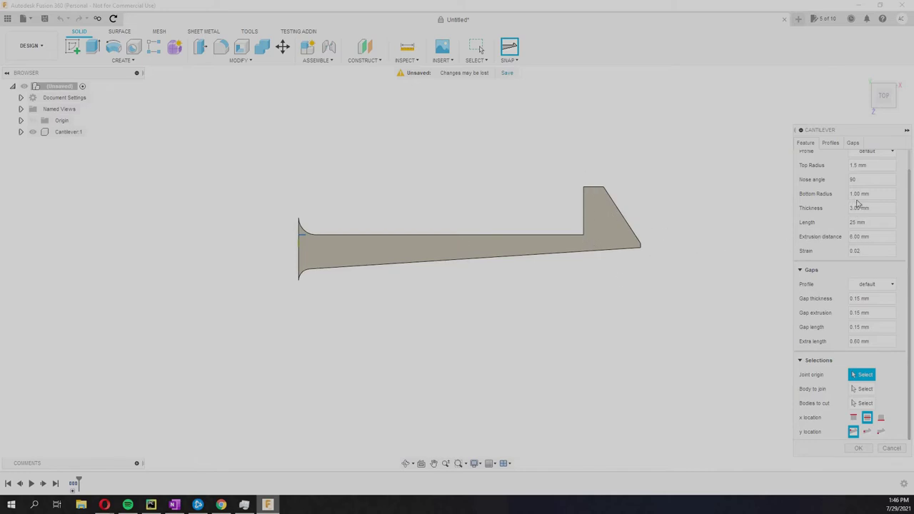
Try a cantilever thickness of 5 mm and change it to 6 mm
{"action": "scroll", "coordinate": [872, 252], "scroll_direction": "up", "scroll_amount": 1}
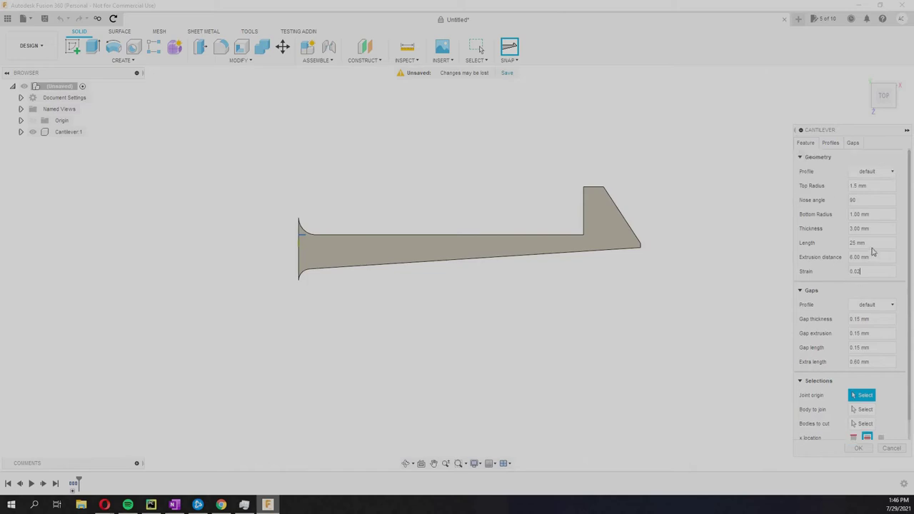
{"action": "left_click", "coordinate": [833, 225]}
{"action": "type", "text": "5"}
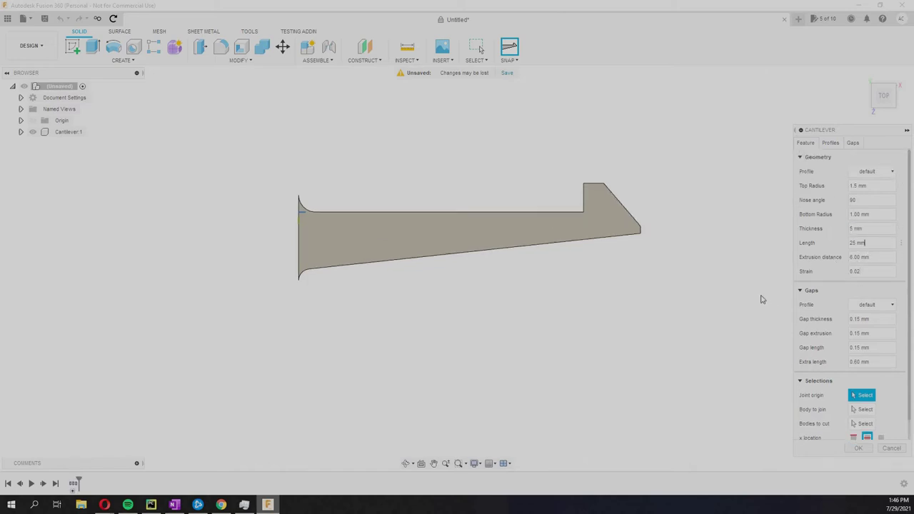
{"action": "key", "text": "Return"}
{"action": "type", "text": "6"}
{"action": "key", "text": "Return"}
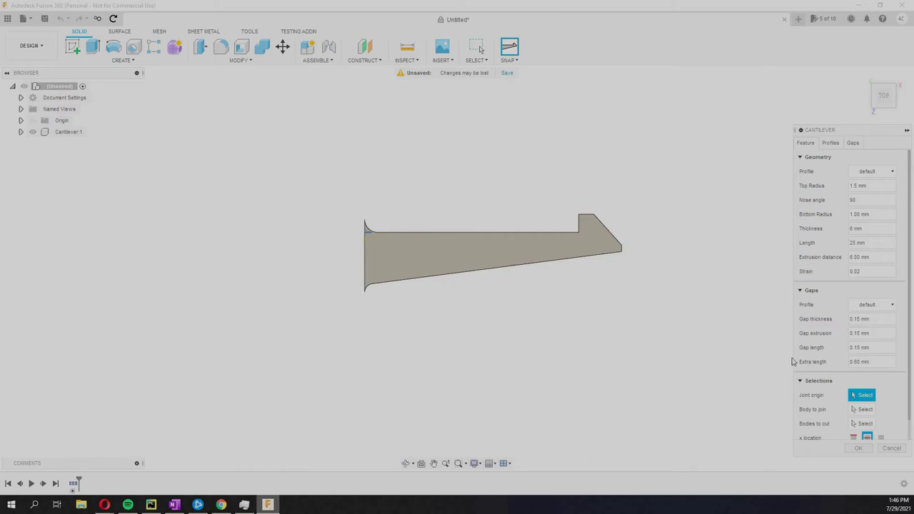
{"action": "scroll", "coordinate": [608, 242], "scroll_direction": "down", "scroll_amount": 1}
{"action": "middle_click_drag", "start_coordinate": [268, 249], "coordinate": [256, 212], "text": "shift"}
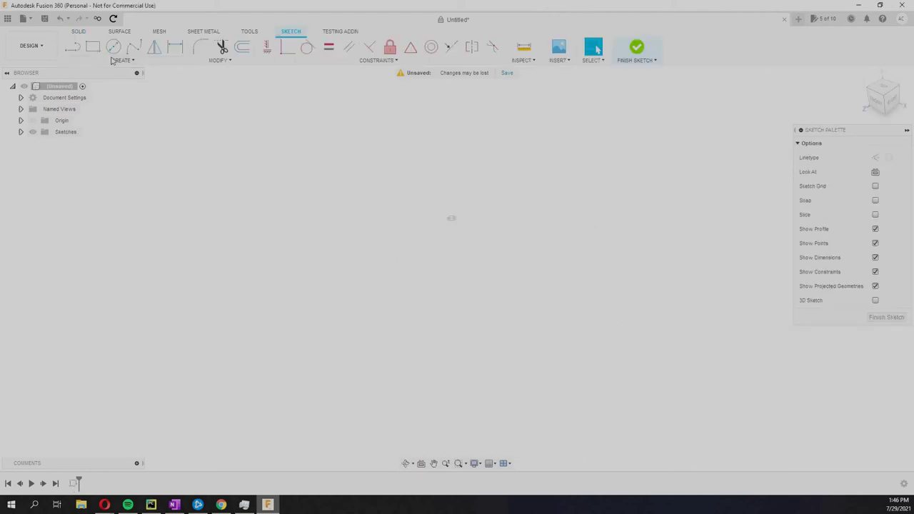
Sketch a 40 mm by 20 mm rectangle starting at the origin
{"action": "key", "text": "r"}
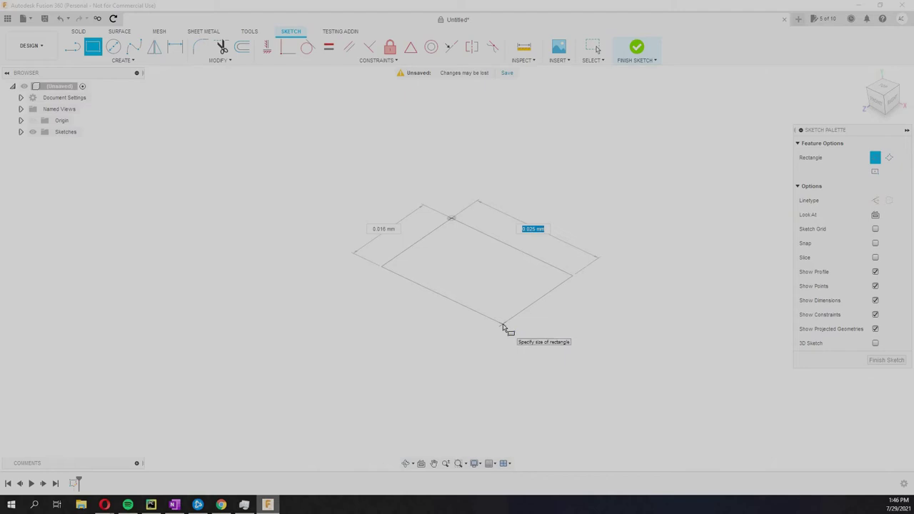
{"action": "type", "text": "40"}
{"action": "key", "text": "Tab"}
{"action": "type", "text": "2"}
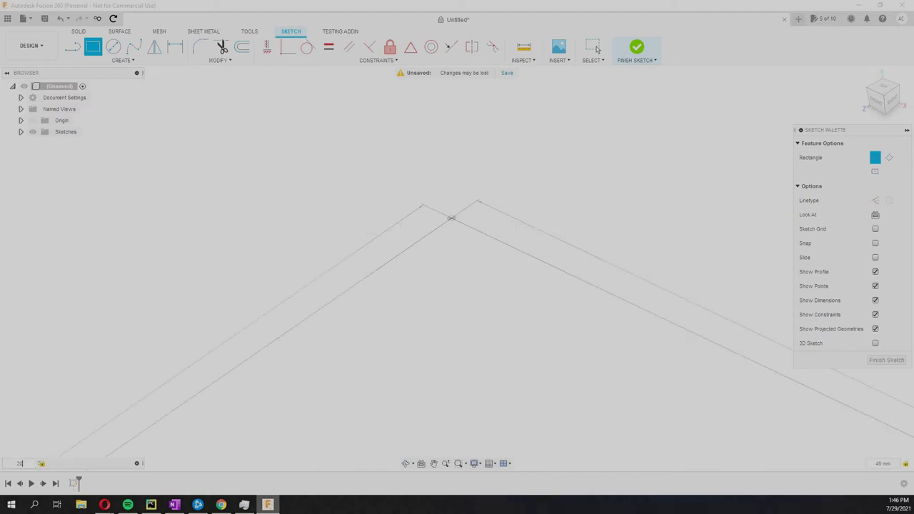
{"action": "key", "text": "Return"}
Extrude the rectangle upward 20 mm as a new body
{"action": "scroll", "coordinate": [507, 153], "scroll_direction": "down", "scroll_amount": 3}
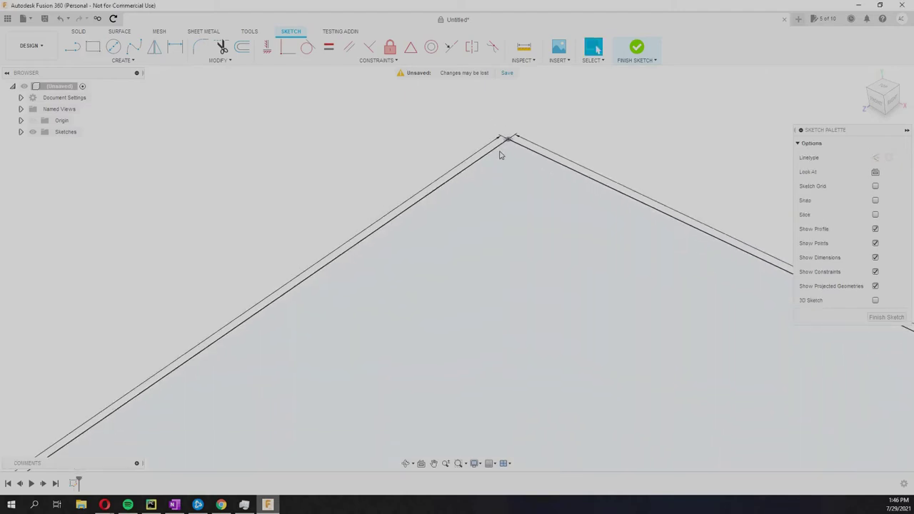
{"action": "scroll", "coordinate": [502, 151], "scroll_direction": "down", "scroll_amount": 2}
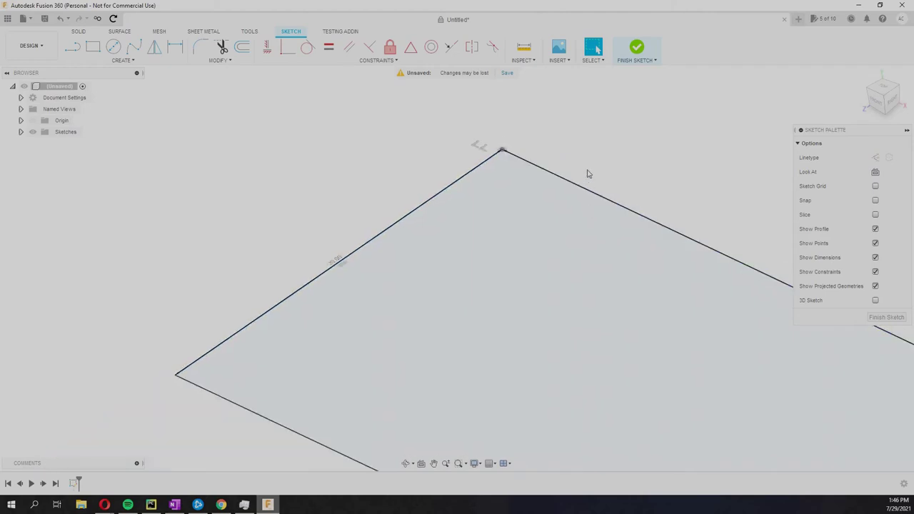
{"action": "scroll", "coordinate": [532, 197], "scroll_direction": "down", "scroll_amount": 4}
{"action": "scroll", "coordinate": [531, 224], "scroll_direction": "up", "scroll_amount": 2}
{"action": "type", "text": "e"}
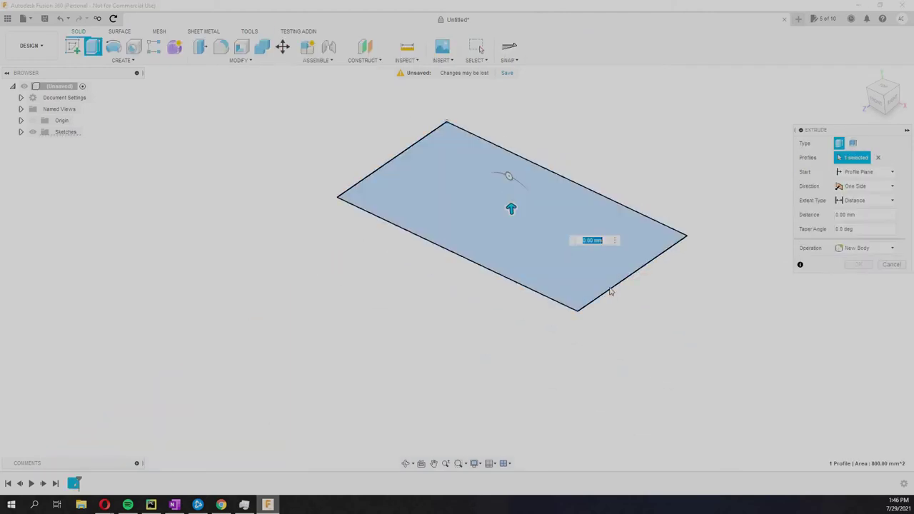
{"action": "type", "text": "20"}
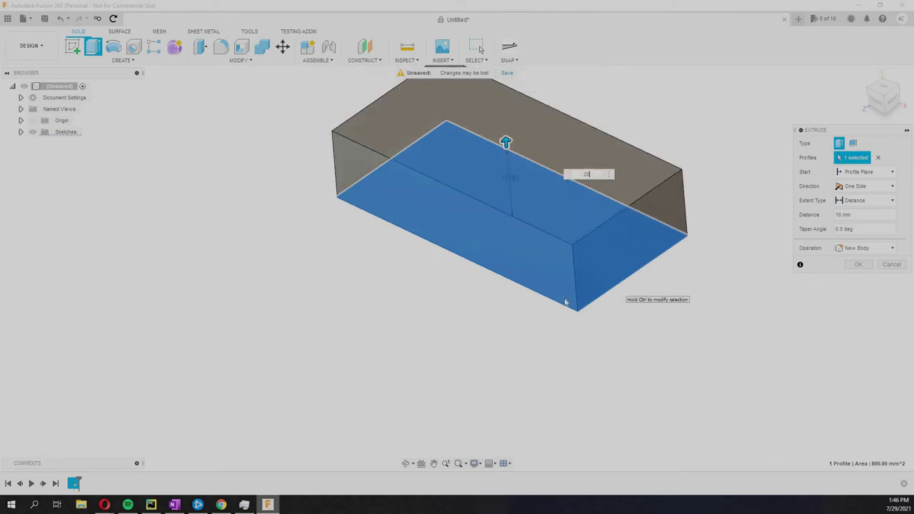
{"action": "key", "text": "Return"}
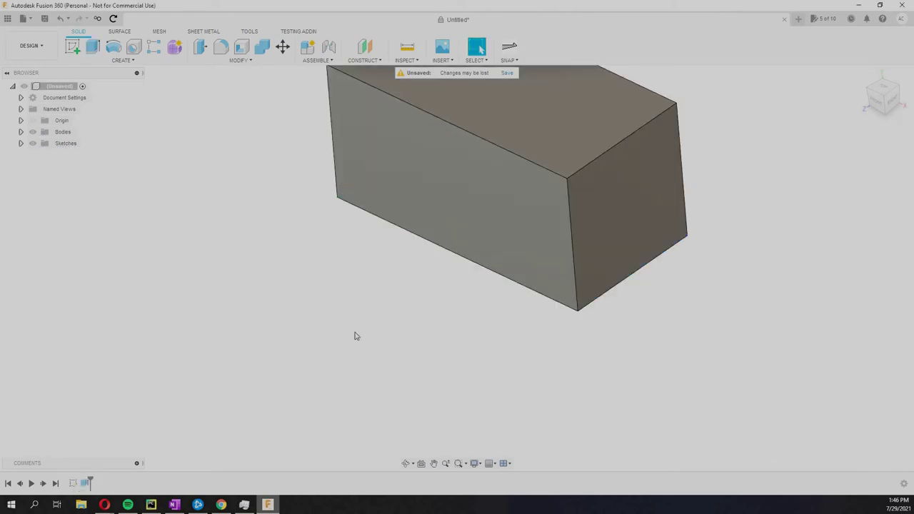
Reopen the block's sketch and draw a second rectangle, about 23.5 mm deep, along the first rectangle's front long side
{"action": "right_click", "coordinate": [84, 483]}
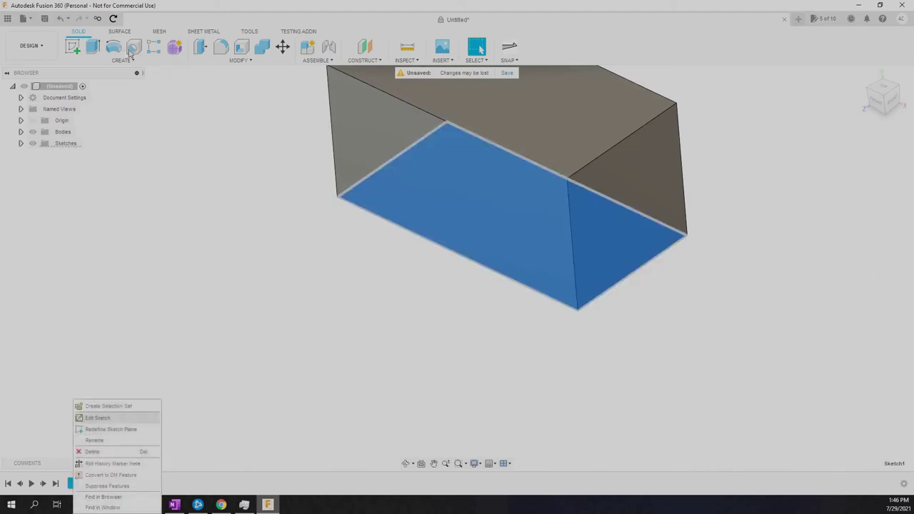
{"action": "left_click", "coordinate": [107, 417]}
{"action": "left_click", "coordinate": [338, 197]}
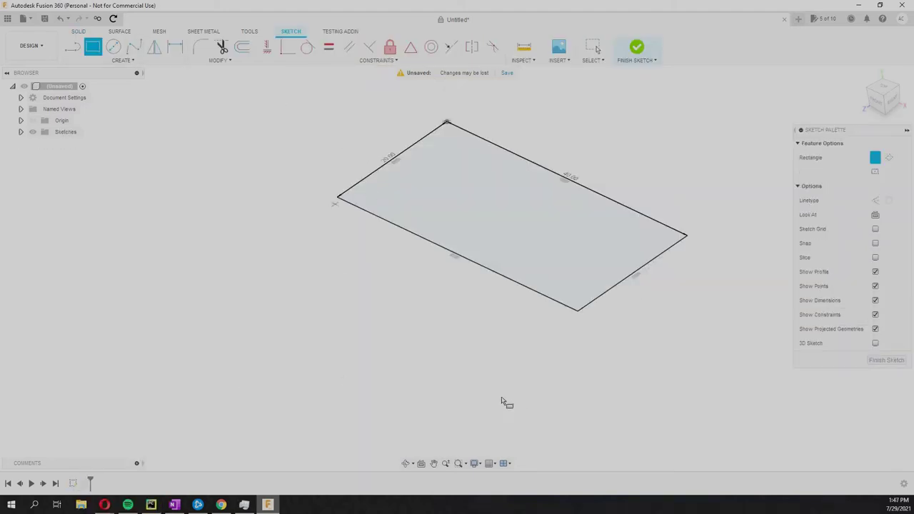
{"action": "left_click", "coordinate": [576, 311]}
{"action": "key", "text": "Escape"}
Align the second rectangle's outer corner with the first rectangle's corner using a Horizontal/Vertical constraint and finish the sketch
{"action": "left_click", "coordinate": [592, 302], "text": "shift"}
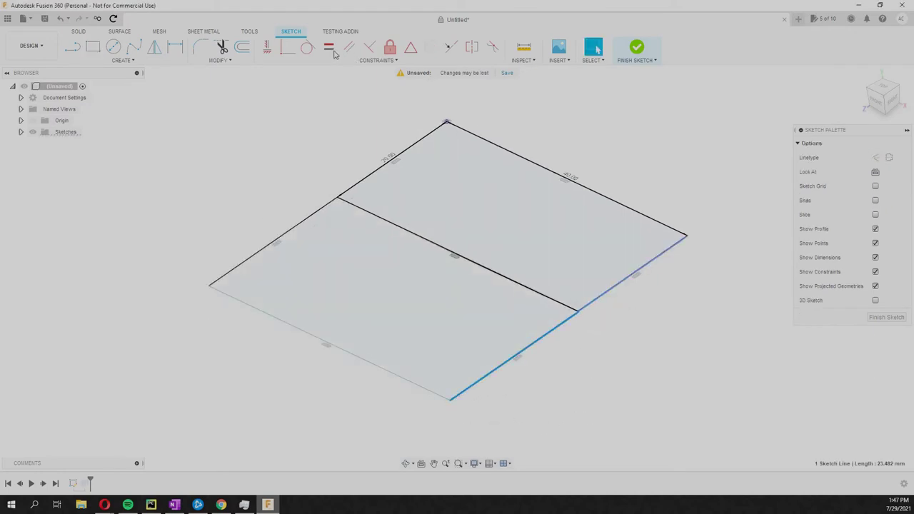
{"action": "left_click", "coordinate": [268, 49]}
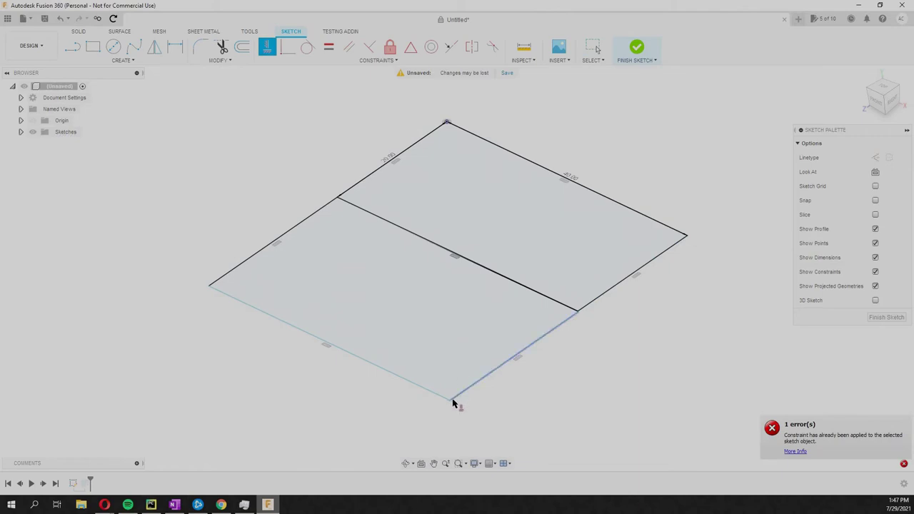
{"action": "left_click", "coordinate": [580, 310]}
{"action": "left_click", "coordinate": [577, 311]}
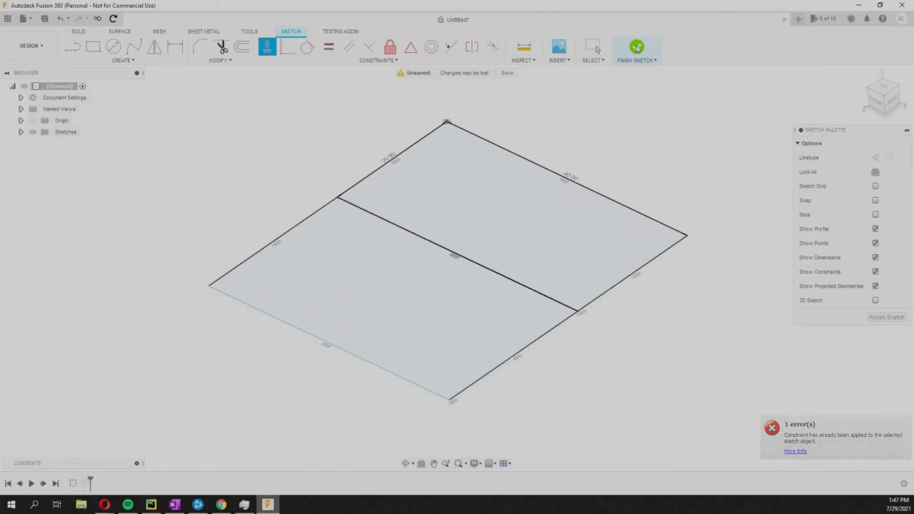
{"action": "left_click", "coordinate": [634, 62]}
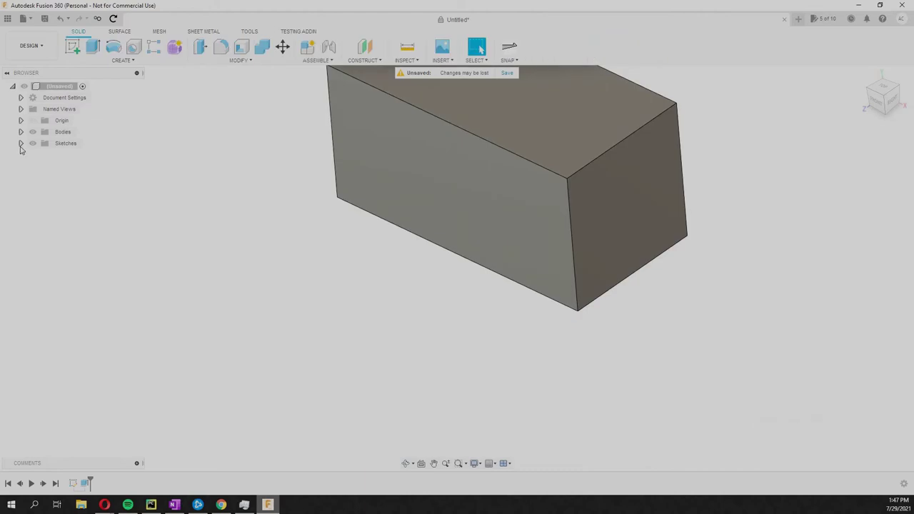
Extrude the second rectangle 15 mm upward as a new body beside the taller block
{"action": "key", "text": "e"}
{"action": "left_click", "coordinate": [400, 296]}
{"action": "left_click_drag", "start_coordinate": [392, 289], "coordinate": [377, 194]}
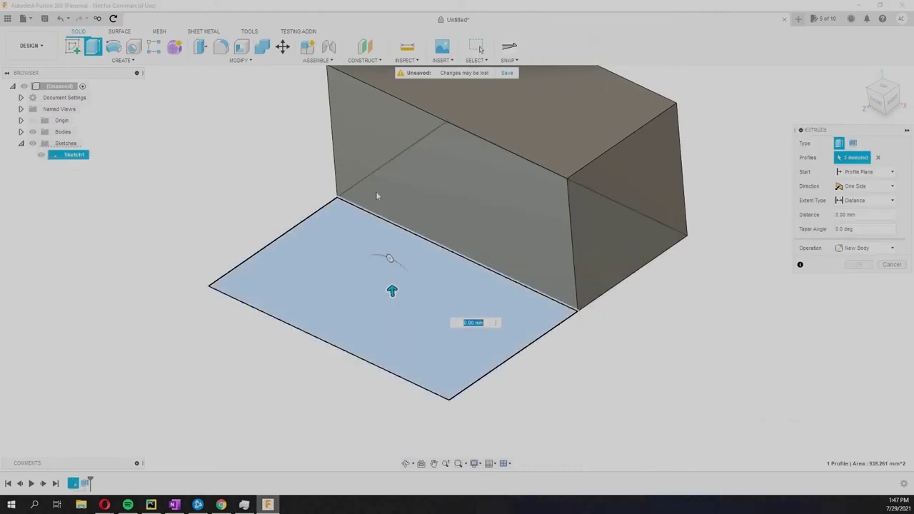
{"action": "left_click", "coordinate": [864, 248]}
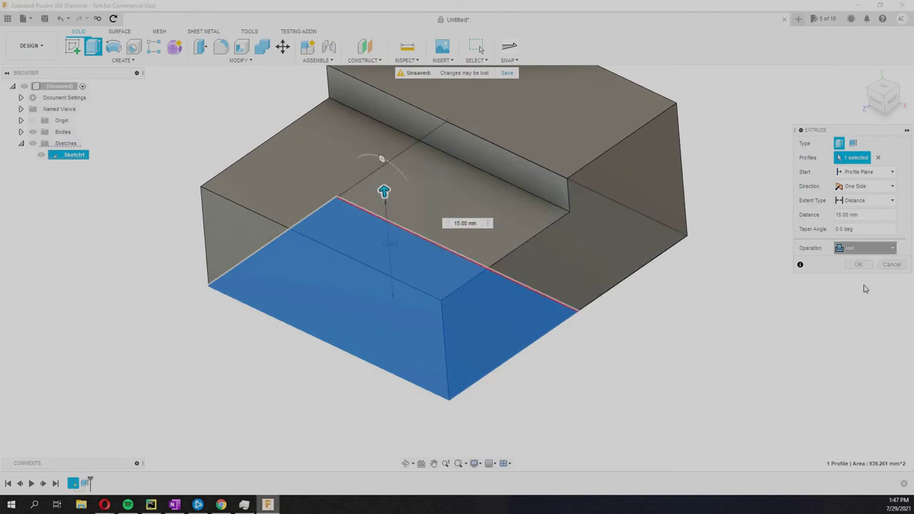
{"action": "left_click", "coordinate": [853, 274]}
{"action": "left_click", "coordinate": [864, 248]}
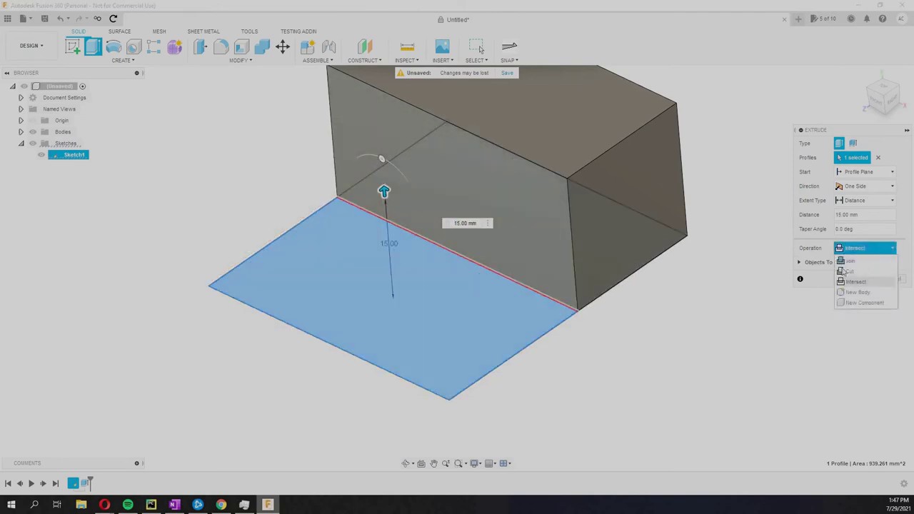
{"action": "left_click", "coordinate": [858, 291]}
{"action": "key", "text": "Return"}
Expand the list of bodies and hide the lower block, Body2
{"action": "middle_click_drag", "start_coordinate": [753, 257], "coordinate": [709, 381], "text": "shift"}
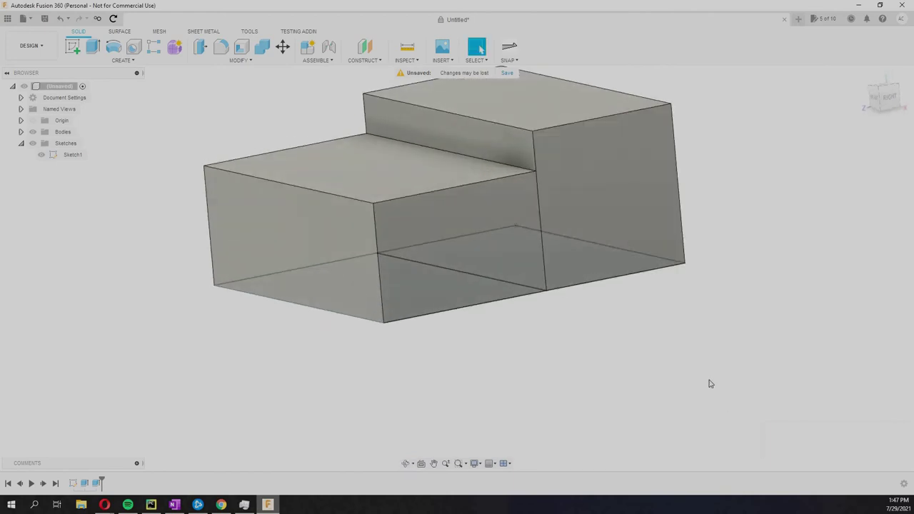
{"action": "left_click", "coordinate": [20, 132]}
{"action": "left_click", "coordinate": [322, 160]}
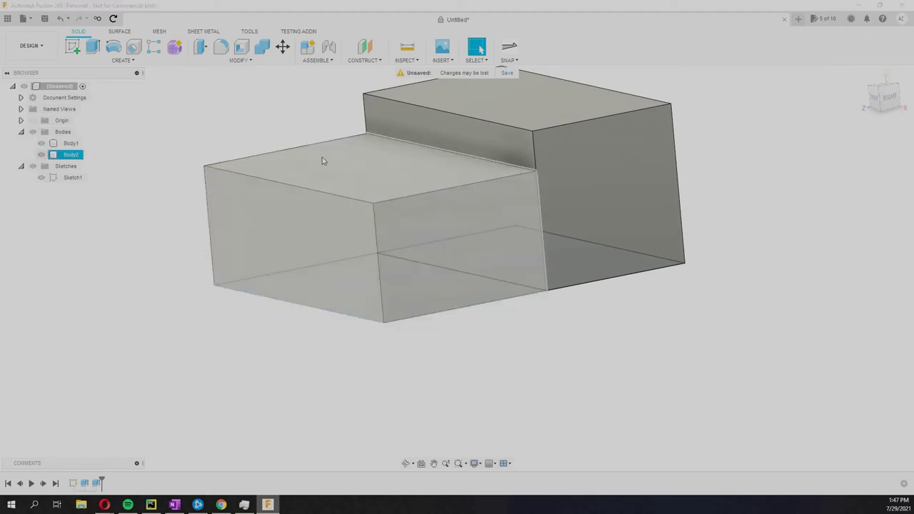
{"action": "key", "text": "v"}
{"action": "left_click", "coordinate": [509, 48]}
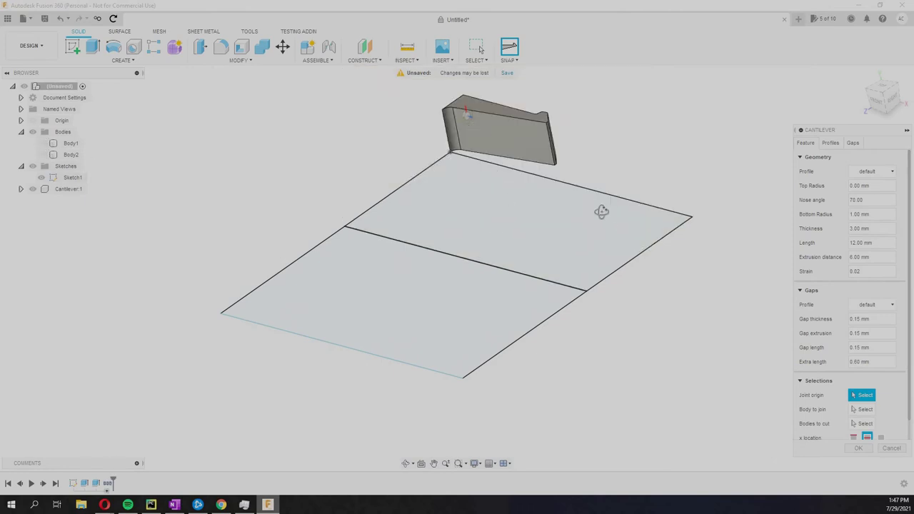
{"action": "mouse_move", "coordinate": [622, 147]}
{"action": "middle_mouse_down", "text": "shift"}
{"action": "mouse_move", "coordinate": [589, 124]}
{"action": "mouse_move", "coordinate": [496, 212]}
{"action": "middle_mouse_up", "text": "shift"}
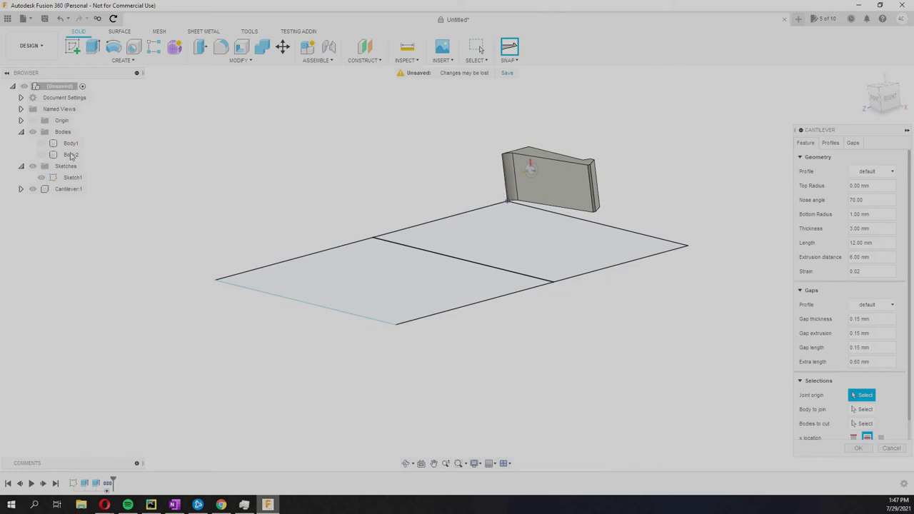
{"action": "key", "text": "Escape"}
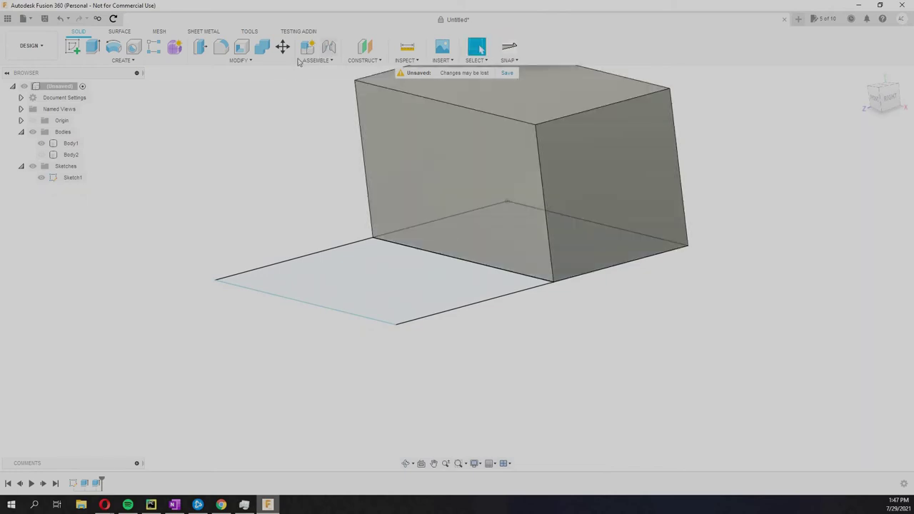
Place a joint origin on the taller block's face that adjoins the hidden lower block
{"action": "left_click", "coordinate": [319, 60]}
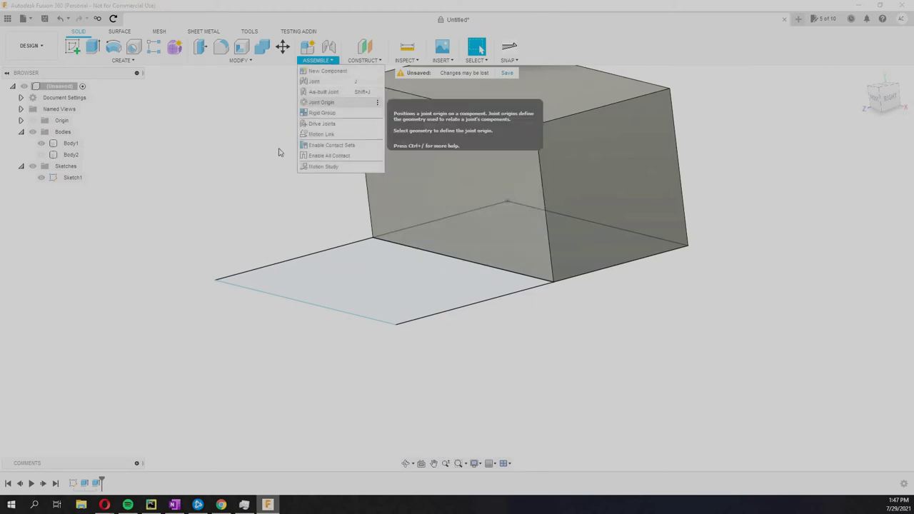
{"action": "left_click", "coordinate": [321, 102]}
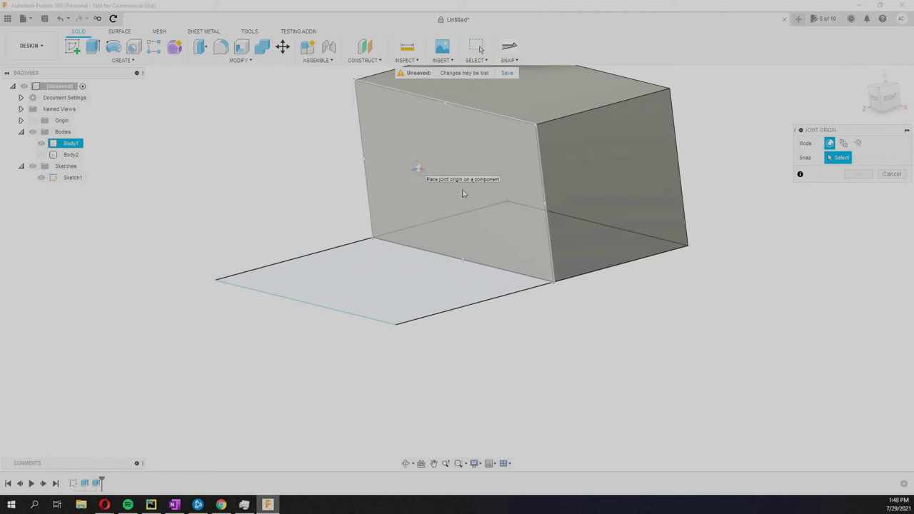
{"action": "left_click", "coordinate": [472, 228]}
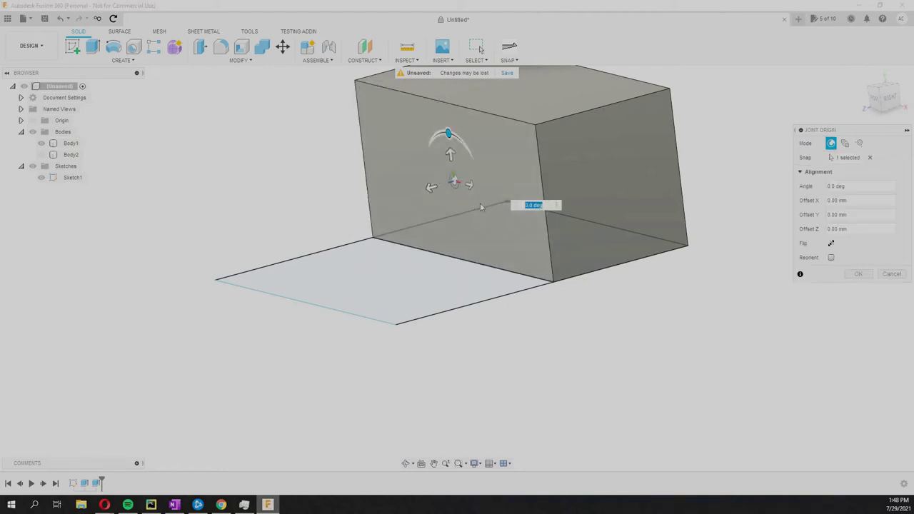
{"action": "scroll", "coordinate": [476, 189], "scroll_direction": "up", "scroll_amount": 5}
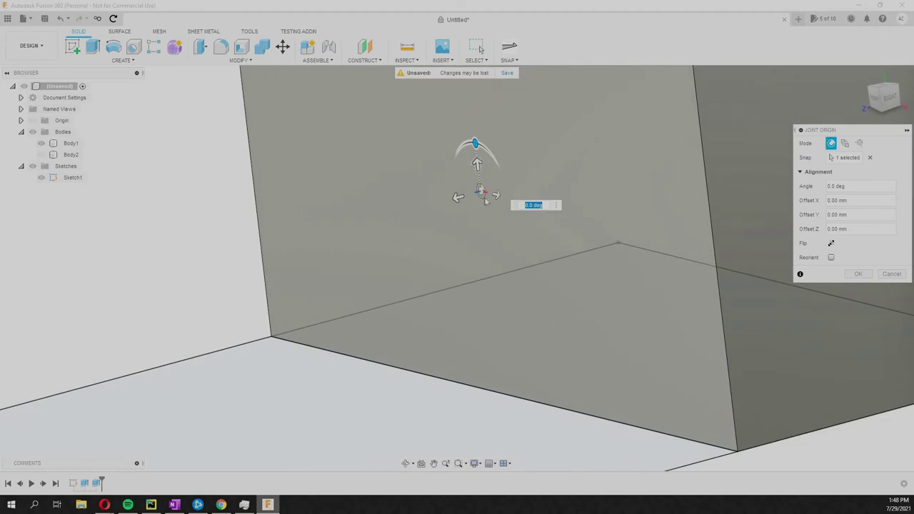
{"action": "scroll", "coordinate": [475, 166], "scroll_direction": "down", "scroll_amount": 3}
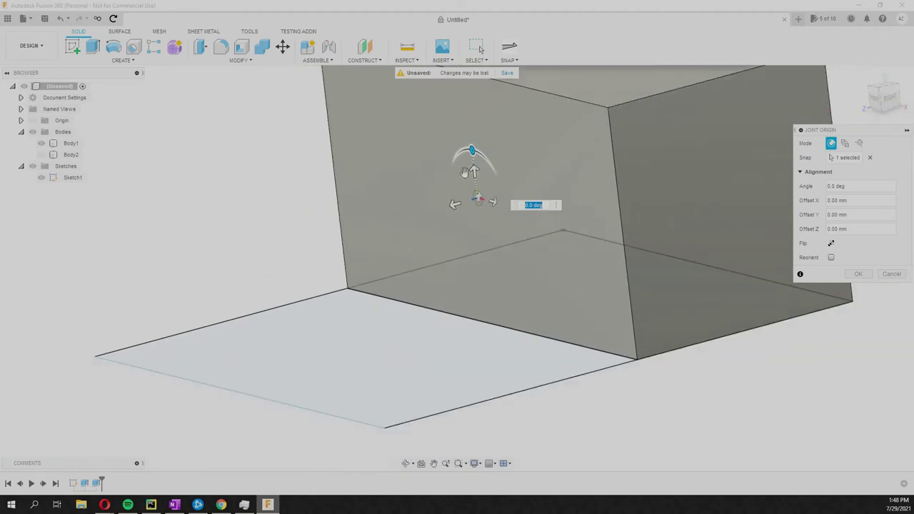
{"action": "left_click", "coordinate": [861, 274]}
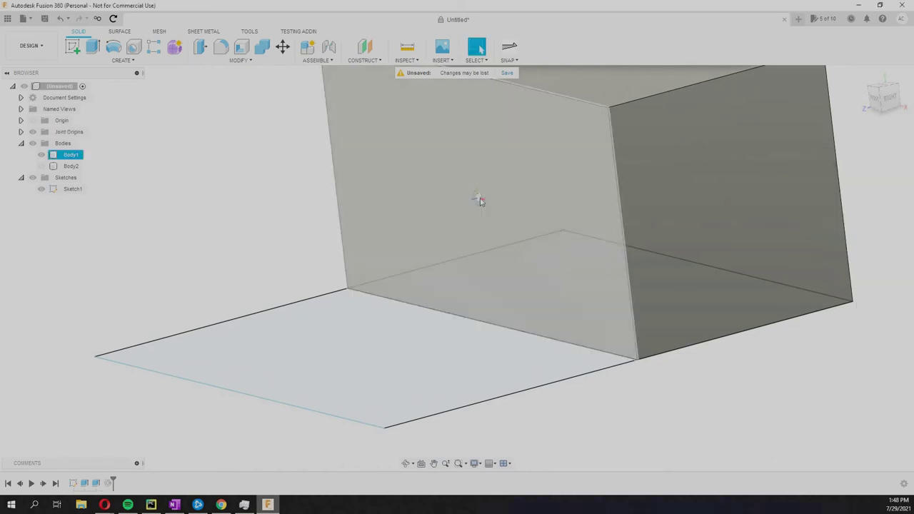
{"action": "right_click", "coordinate": [478, 198]}
{"action": "left_click", "coordinate": [473, 279]}
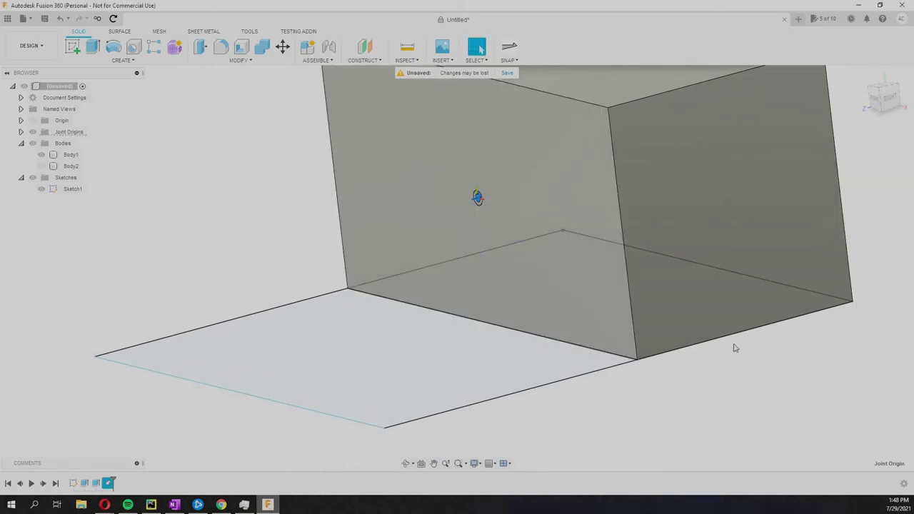
{"action": "key", "text": "Escape"}
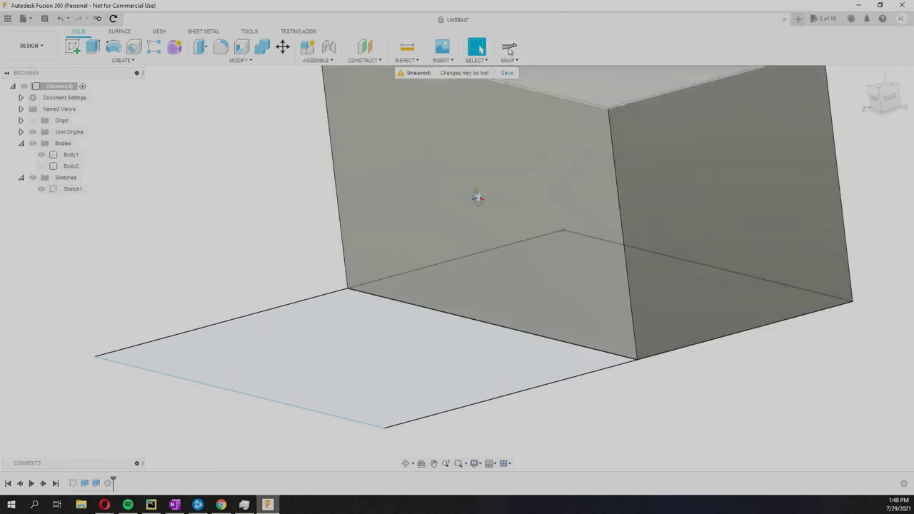
Start a cantilever snap at the joint origin with a nose angle of 70 and a top radius of 1.5 mm
{"action": "left_click", "coordinate": [507, 49]}
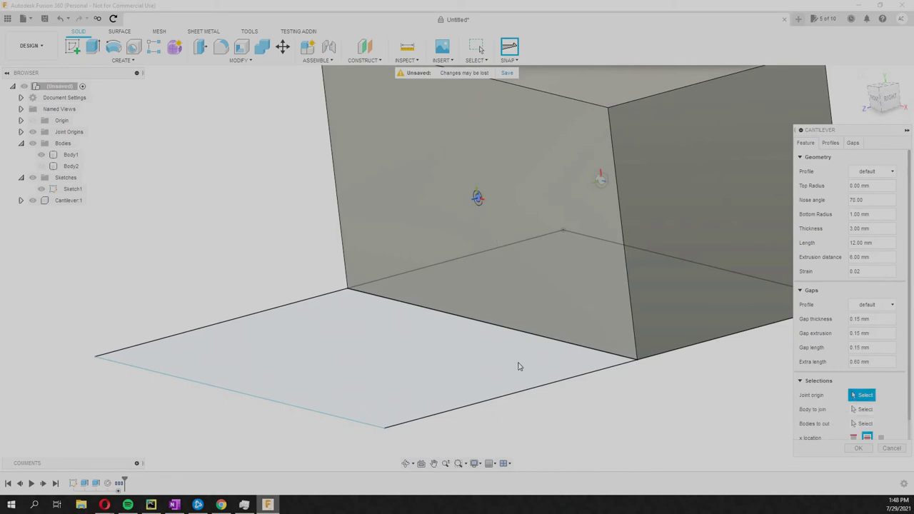
{"action": "middle_click_drag", "start_coordinate": [482, 247], "coordinate": [522, 277], "text": "shift"}
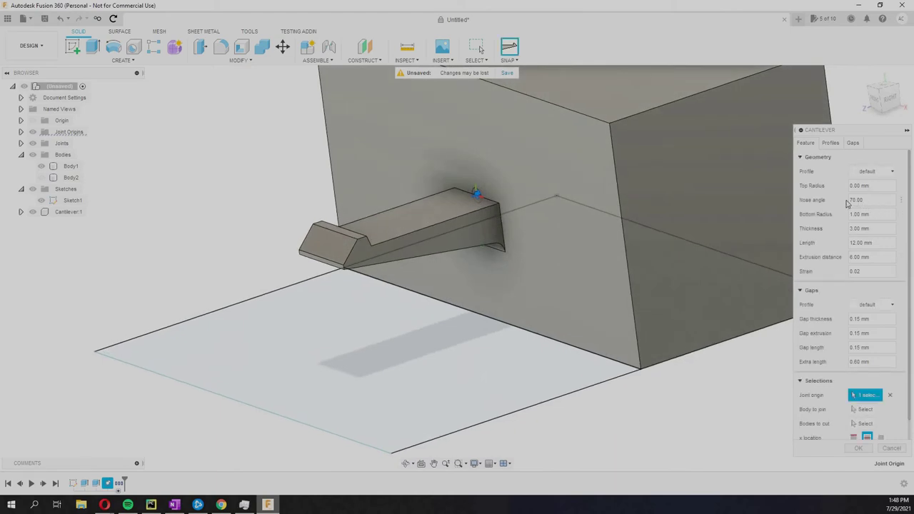
{"action": "left_click", "coordinate": [848, 202]}
{"action": "type", "text": "90"}
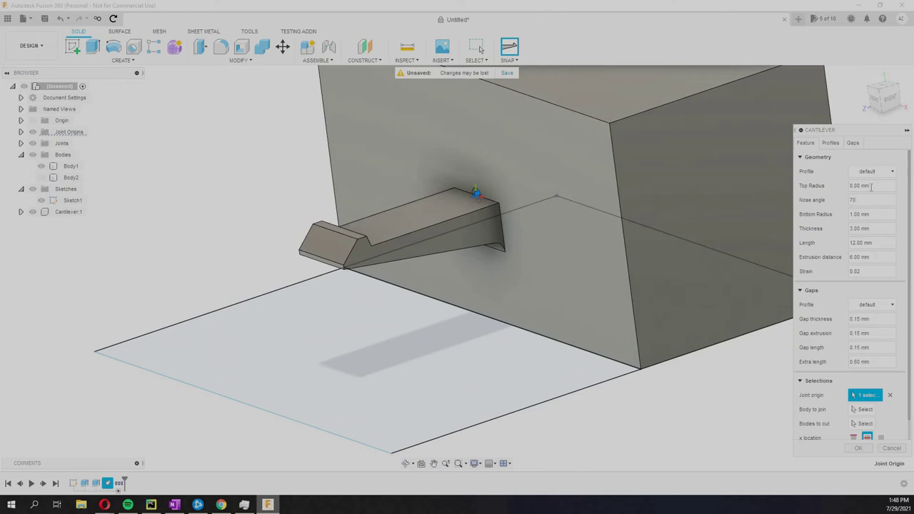
{"action": "left_click", "coordinate": [851, 183]}
{"action": "type", "text": "1.5"}
{"action": "key", "text": "Return"}
Set Body1 as the body to join, create the cantilever, and toggle Body1's visibility off and on
{"action": "left_click", "coordinate": [861, 409]}
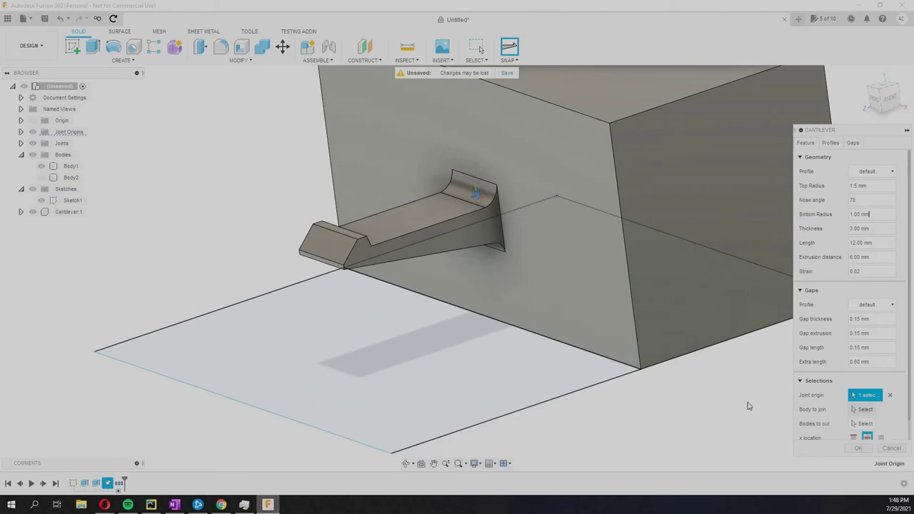
{"action": "left_click", "coordinate": [669, 223]}
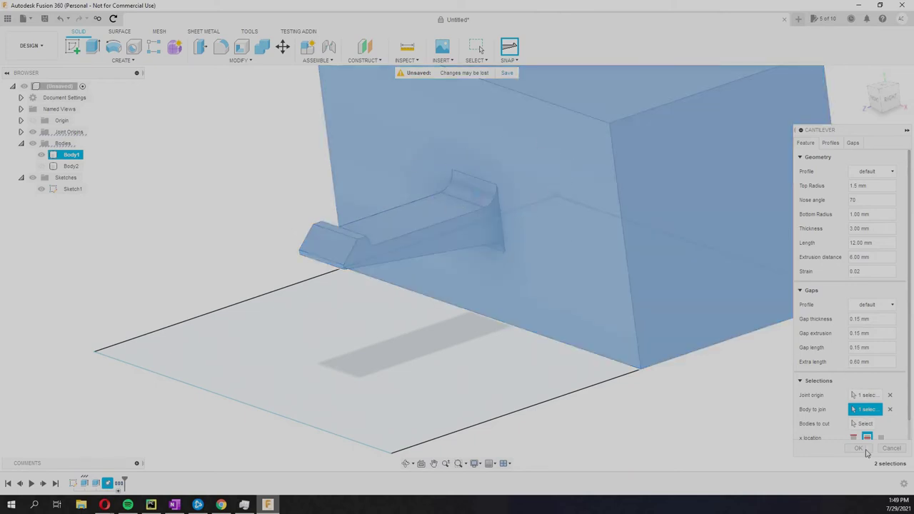
{"action": "key", "text": "Return"}
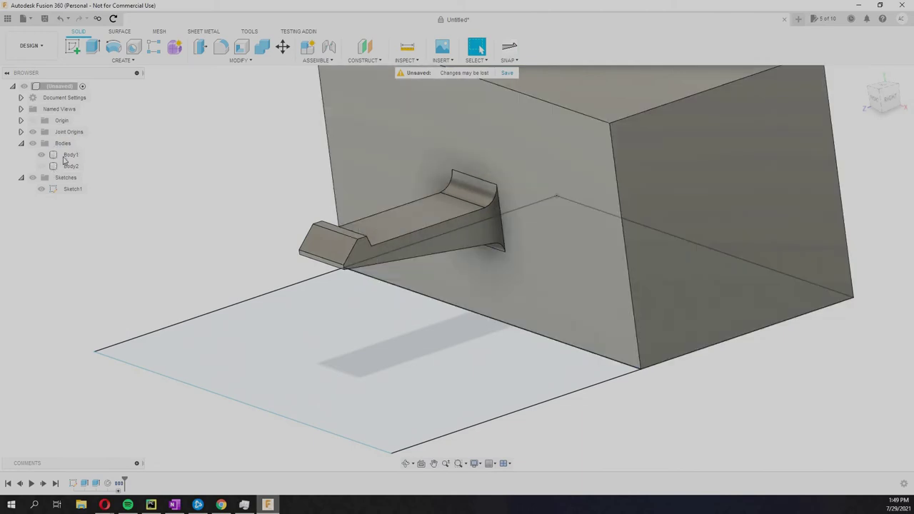
{"action": "mouse_move", "coordinate": [842, 442]}
{"action": "middle_mouse_down", "text": "shift"}
{"action": "mouse_move", "coordinate": [765, 311]}
{"action": "mouse_move", "coordinate": [828, 450]}
{"action": "middle_mouse_up", "text": "shift"}
{"action": "key", "text": "Escape"}
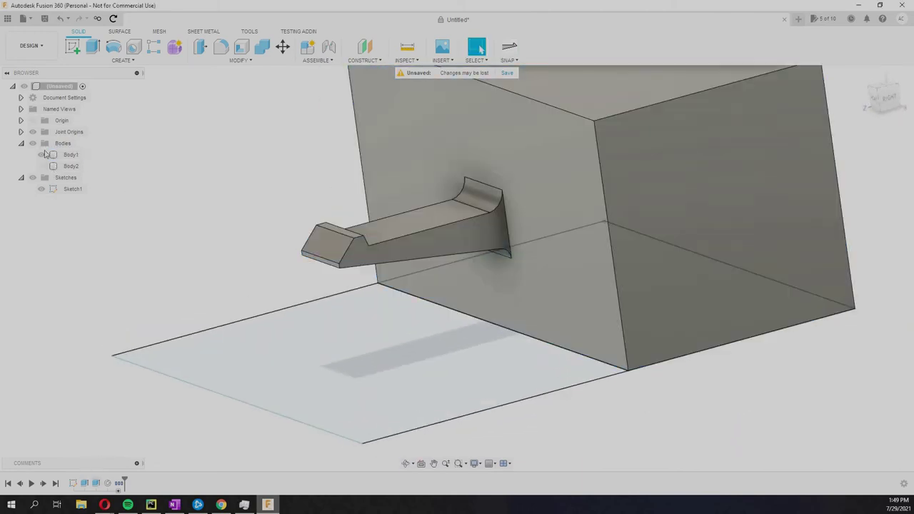
{"action": "left_click", "coordinate": [41, 155]}
{"action": "left_click", "coordinate": [41, 155]}
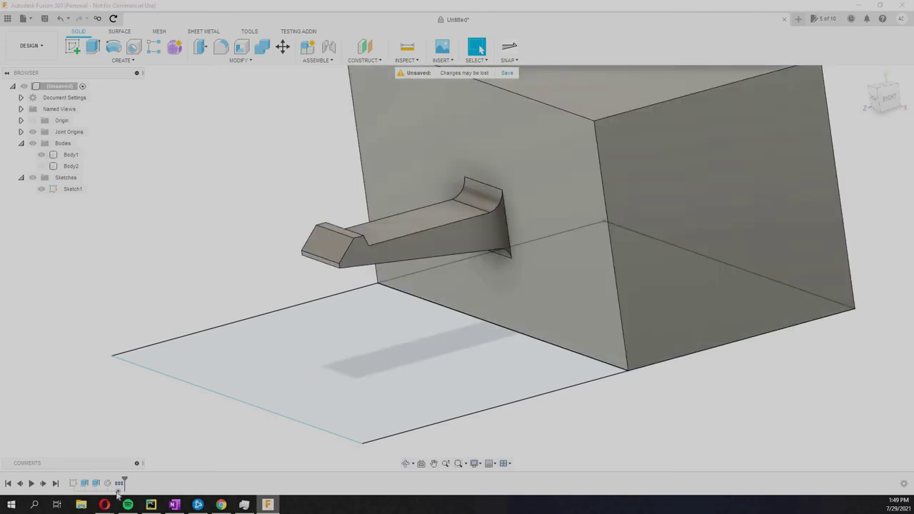
Examine the features inside the Cantilever timeline group and its group delete options without deleting anything
{"action": "left_click", "coordinate": [118, 488]}
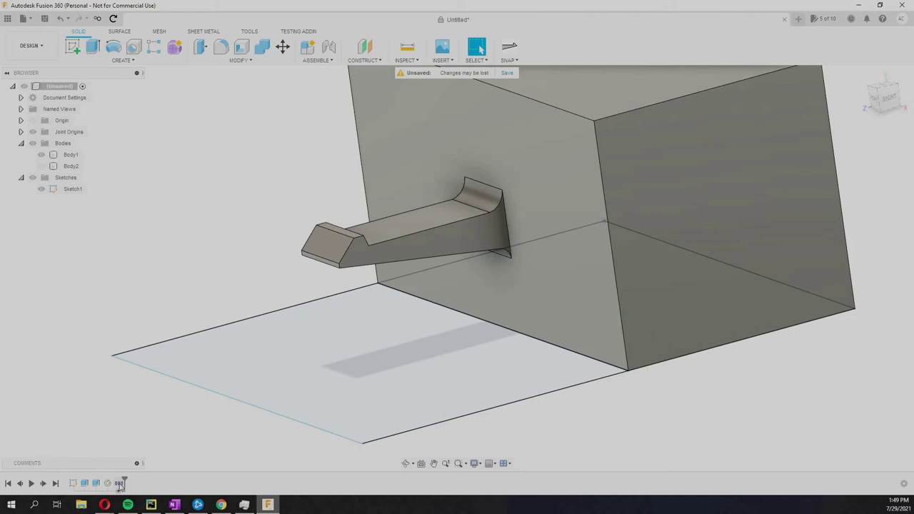
{"action": "mouse_move", "coordinate": [120, 484]}
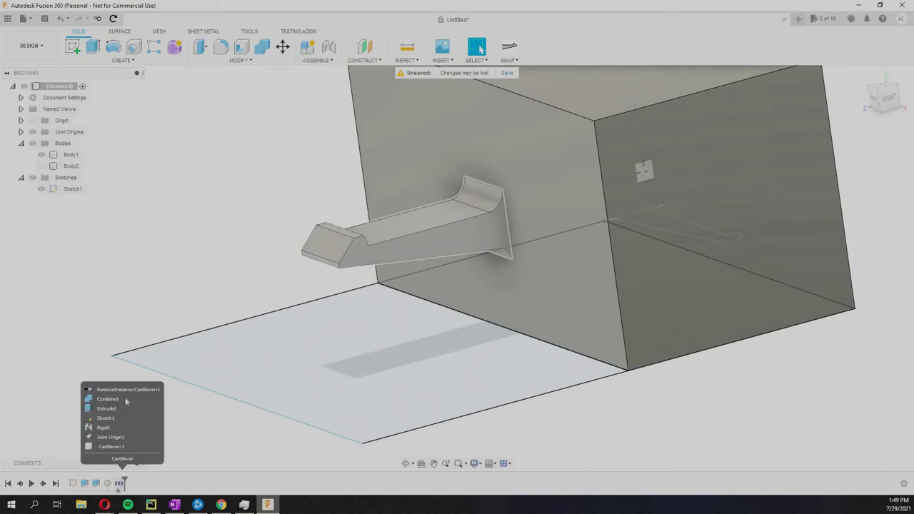
{"action": "left_click", "coordinate": [120, 484]}
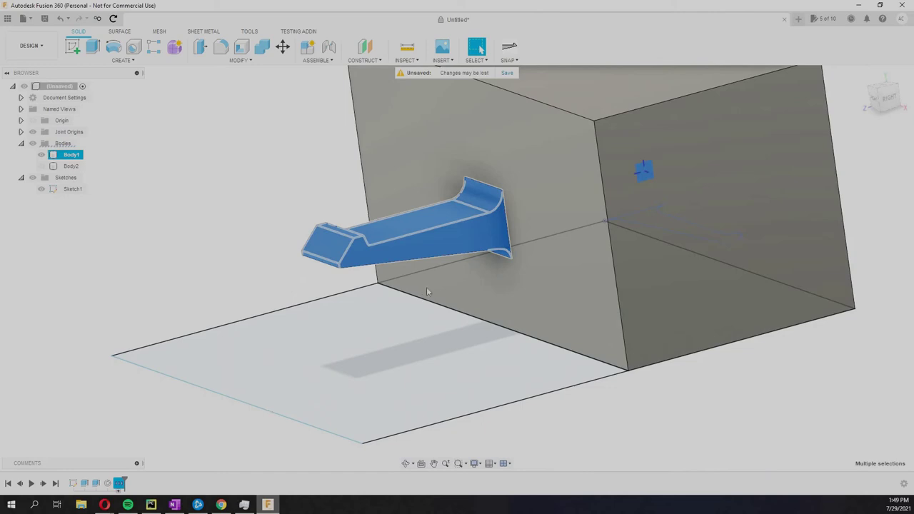
{"action": "key", "text": "Delete"}
{"action": "left_click", "coordinate": [432, 243]}
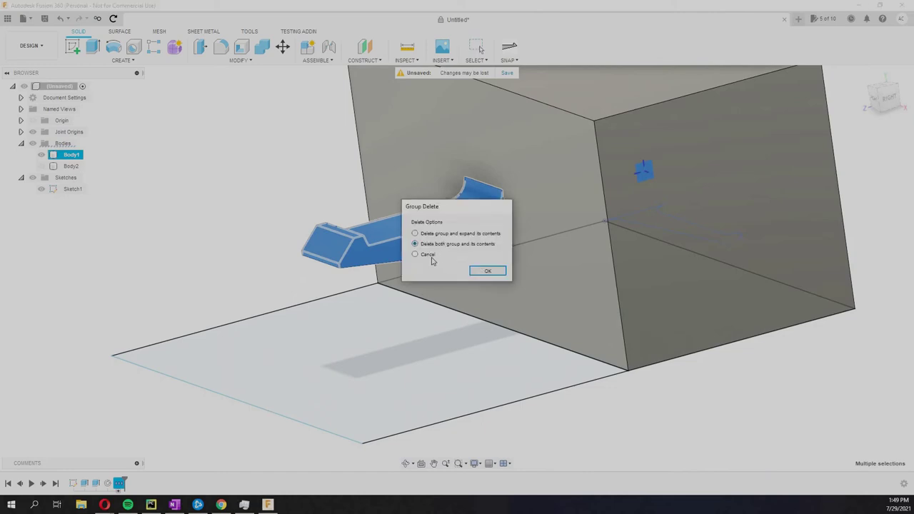
{"action": "key", "text": "Escape"}
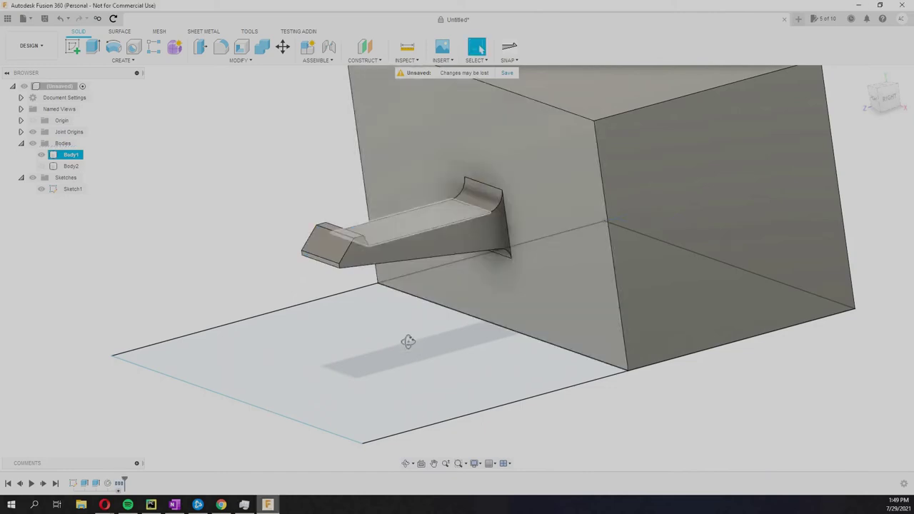
Show Body2, view both blocks together from the side, and hide Body2 again
{"action": "middle_click_drag", "start_coordinate": [408, 342], "coordinate": [41, 158], "text": "shift"}
{"action": "left_click", "coordinate": [40, 165]}
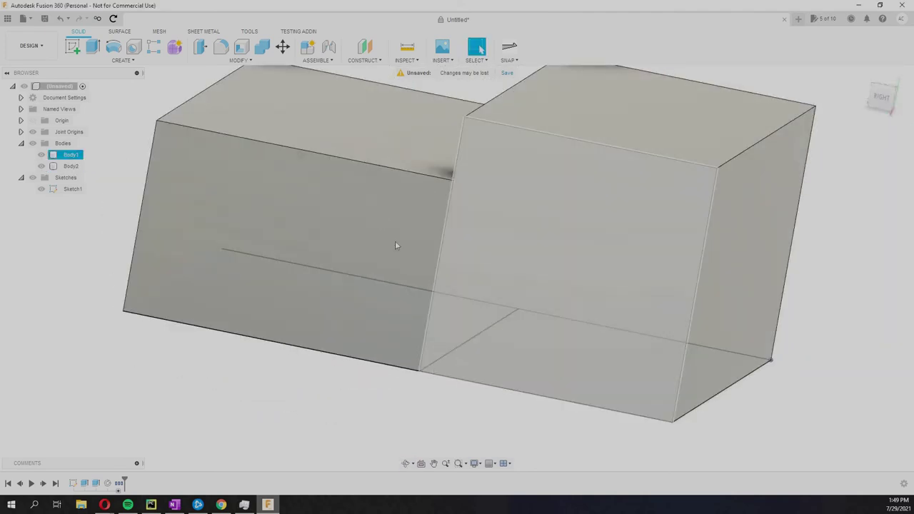
{"action": "left_click", "coordinate": [550, 215]}
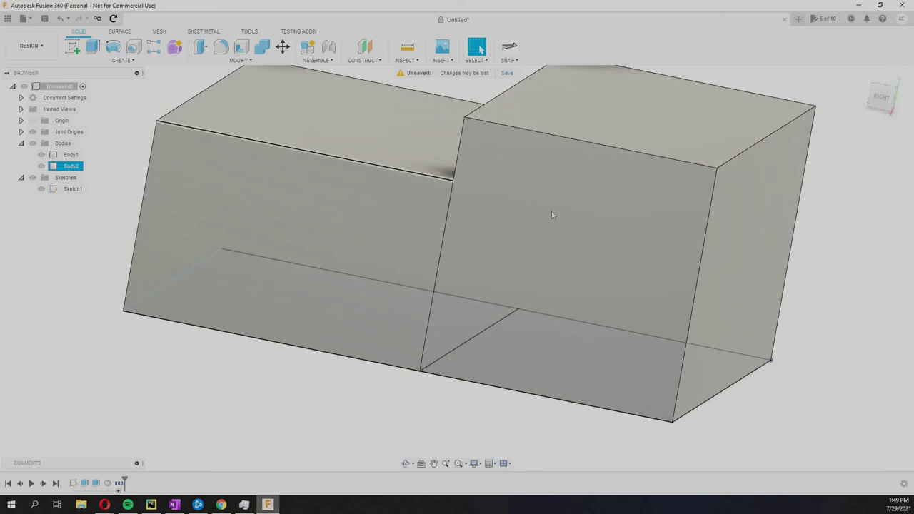
{"action": "middle_click_drag", "start_coordinate": [307, 264], "coordinate": [69, 174], "text": "shift"}
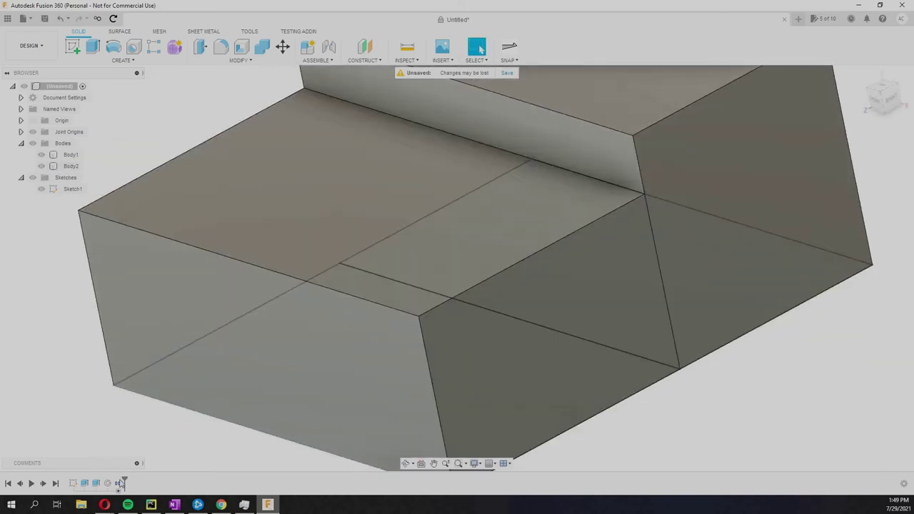
{"action": "left_click", "coordinate": [41, 165]}
Delete the Cantilever timeline group together with its contents
{"action": "left_click", "coordinate": [143, 484]}
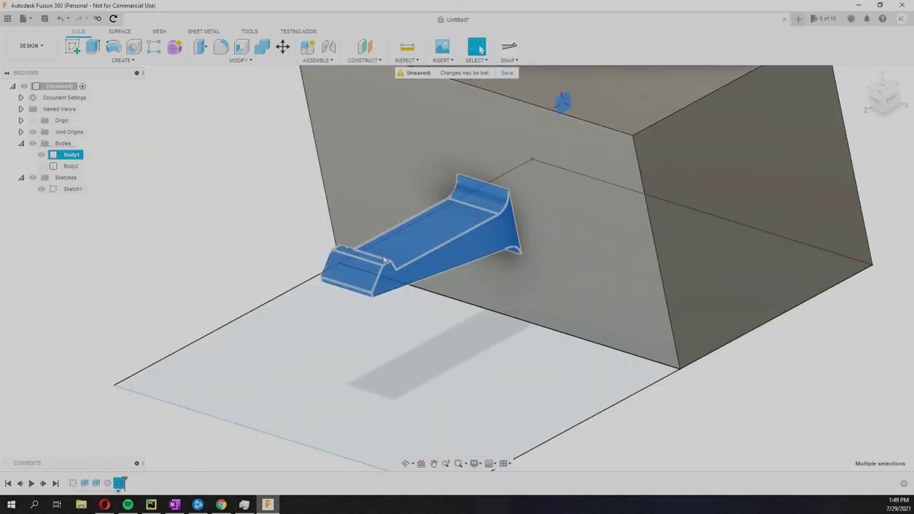
{"action": "key", "text": "Delete"}
{"action": "left_click", "coordinate": [418, 244]}
{"action": "left_click", "coordinate": [481, 273]}
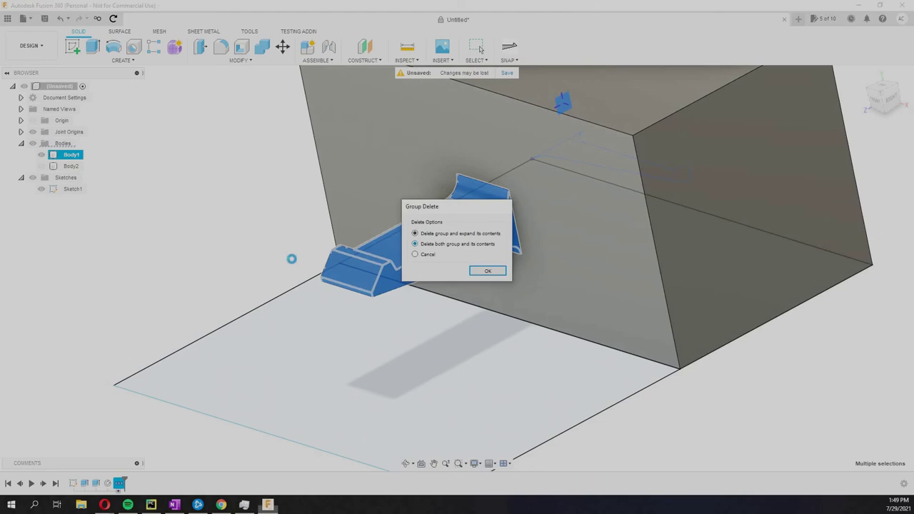
{"action": "left_click", "coordinate": [428, 270]}
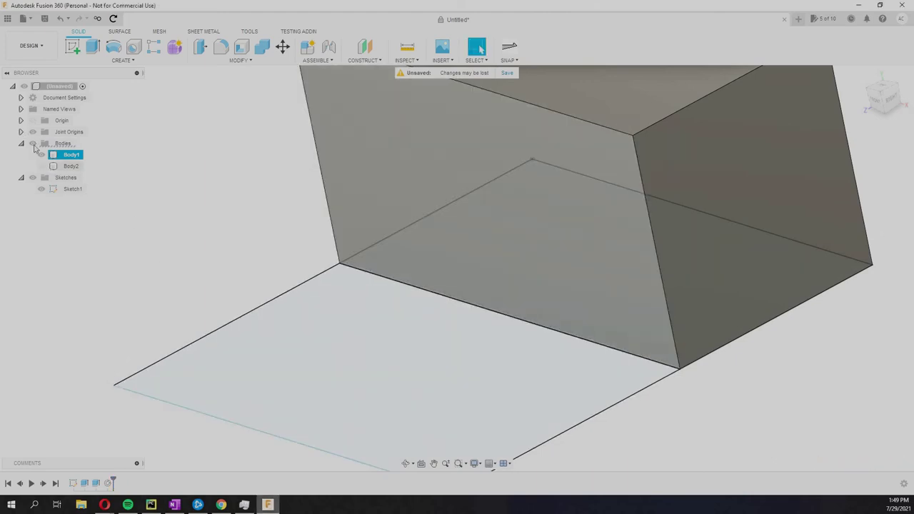
Start a default-profile cantilever snap at Joint Origin1, with Body1 as the body to join and Body2 as the body to cut
{"action": "left_click", "coordinate": [20, 132]}
{"action": "left_click", "coordinate": [509, 52]}
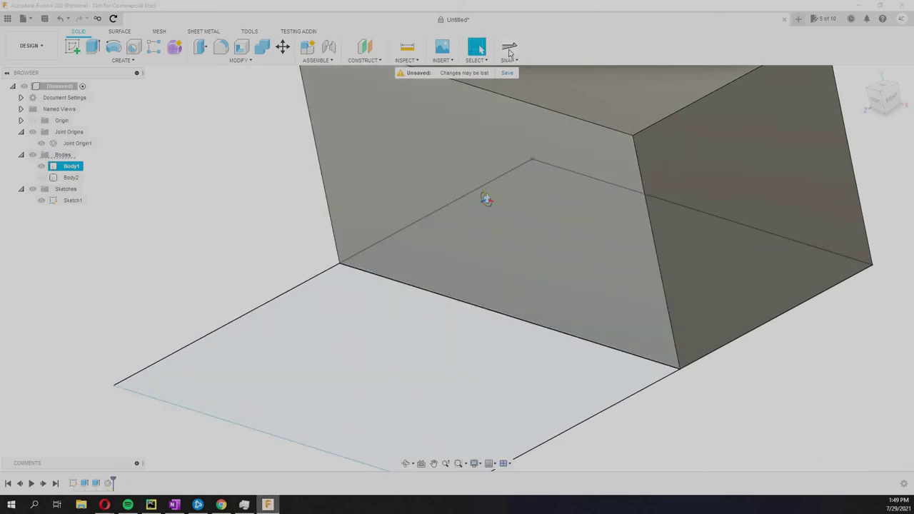
{"action": "left_click", "coordinate": [509, 49]}
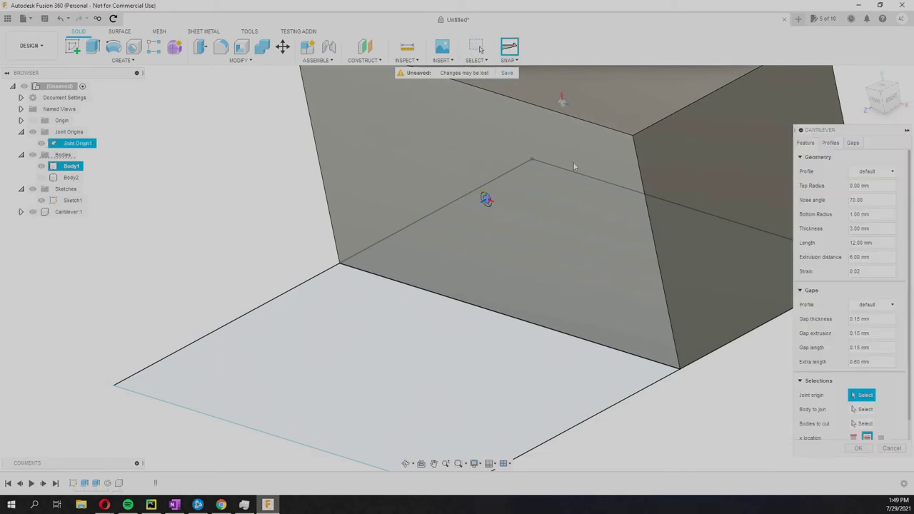
{"action": "left_click", "coordinate": [860, 409]}
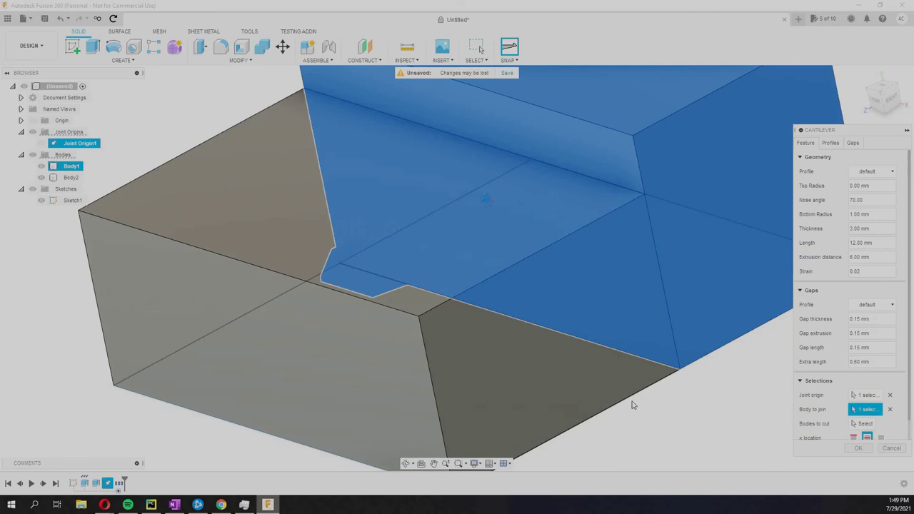
{"action": "left_click", "coordinate": [308, 219]}
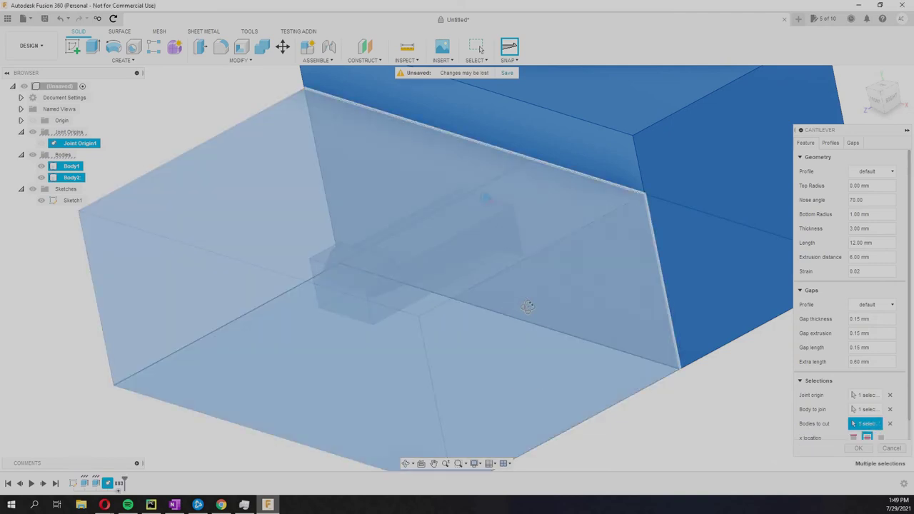
Examine the previewed cantilever and the clearance pocket around it inside Body2, ending in a close-up right view
{"action": "middle_click_drag", "start_coordinate": [525, 307], "coordinate": [373, 358], "text": "shift"}
{"action": "scroll", "coordinate": [373, 357], "scroll_direction": "up", "scroll_amount": 5}
{"action": "middle_click_drag", "start_coordinate": [459, 267], "coordinate": [386, 214], "text": "shift"}
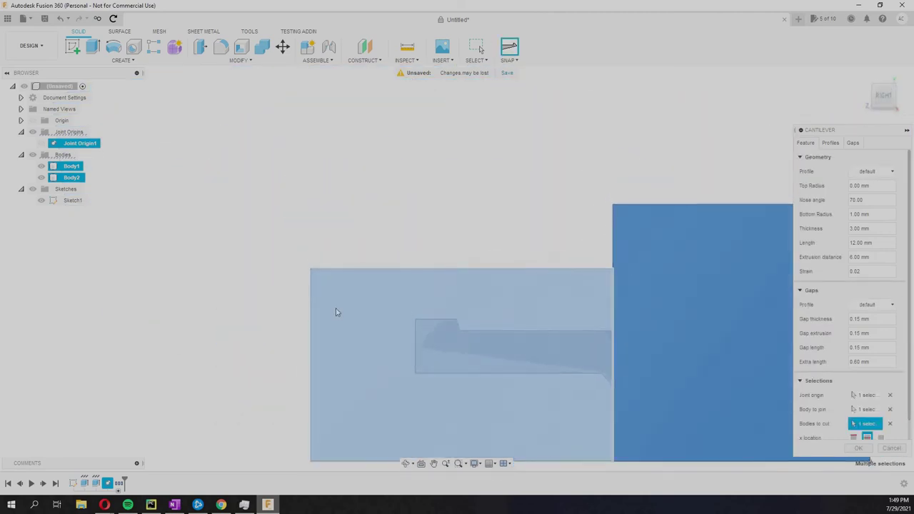
{"action": "scroll", "coordinate": [472, 322], "scroll_direction": "up", "scroll_amount": 5}
{"action": "scroll", "coordinate": [428, 285], "scroll_direction": "down", "scroll_amount": 3}
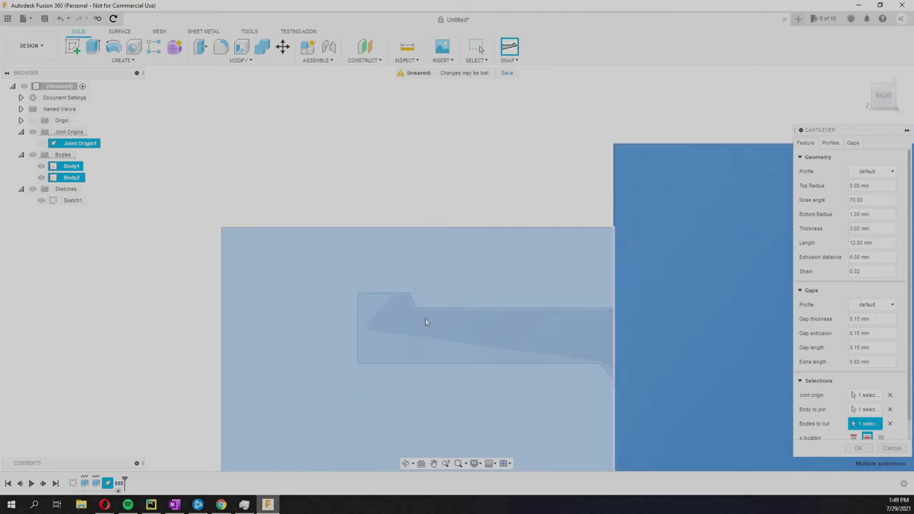
{"action": "middle_click_drag", "start_coordinate": [431, 314], "coordinate": [450, 325], "text": "shift"}
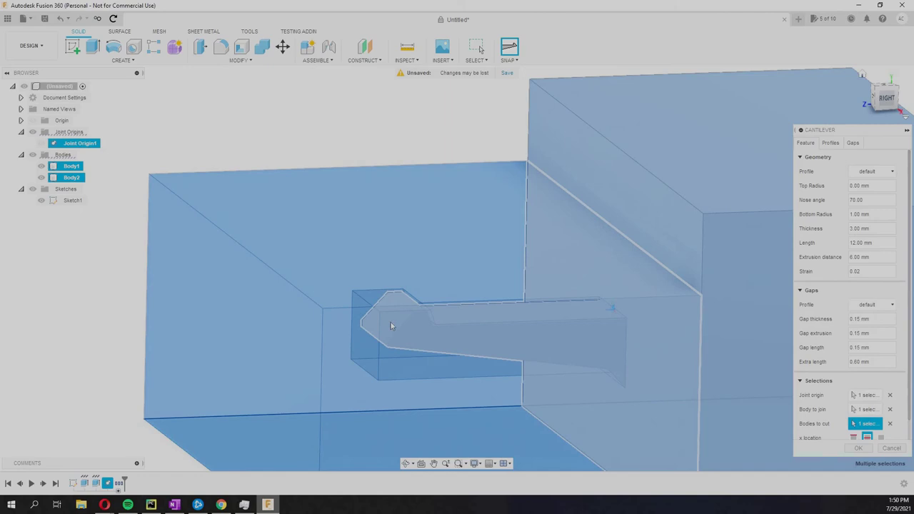
{"action": "left_click", "coordinate": [885, 100]}
{"action": "scroll", "coordinate": [289, 181], "scroll_direction": "up", "scroll_amount": 4}
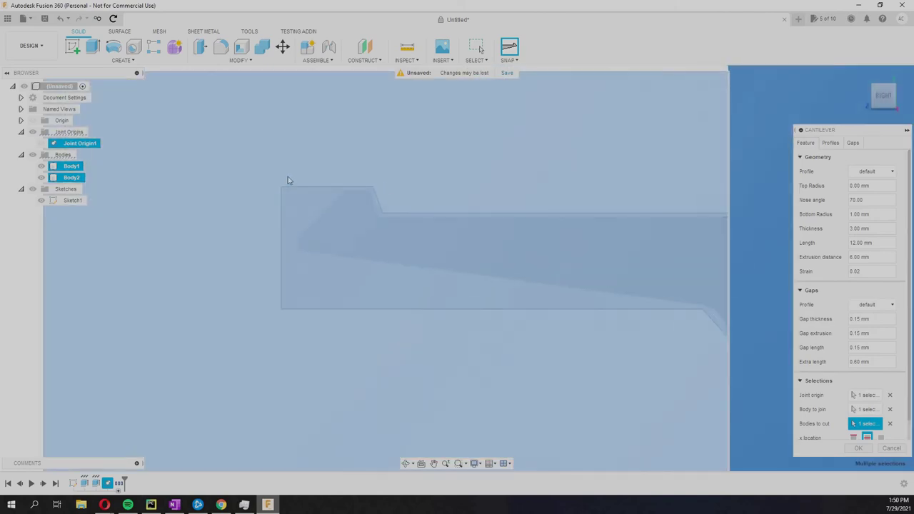
Try a nose angle of 90, settle on 60, and set the strain to 0.015
{"action": "left_click", "coordinate": [852, 203]}
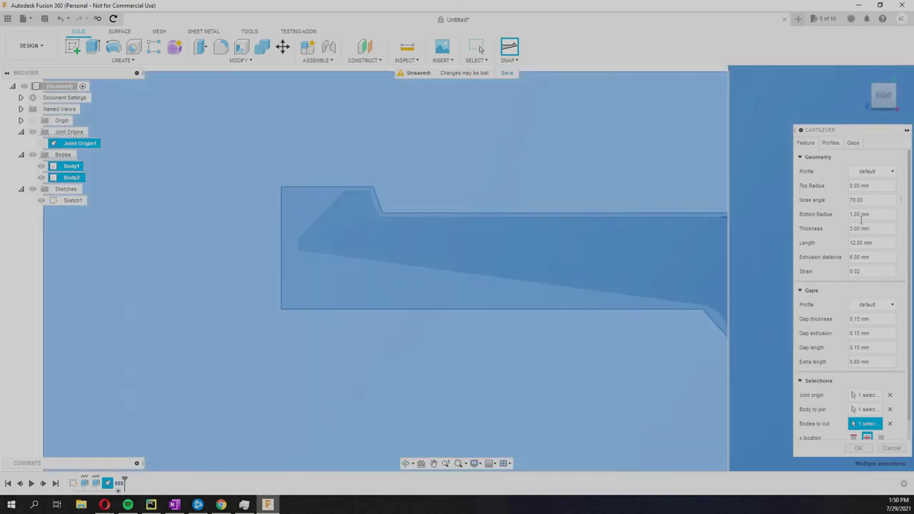
{"action": "type", "text": "90"}
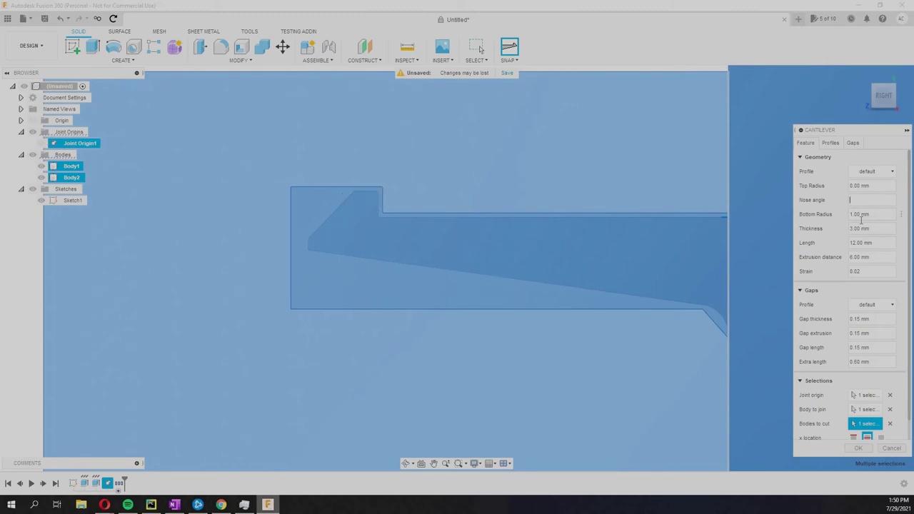
{"action": "left_click", "coordinate": [860, 285]}
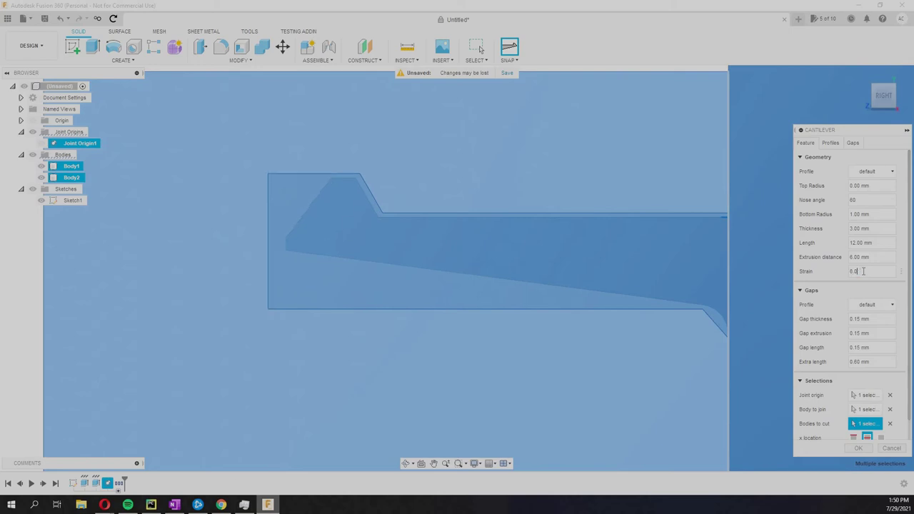
{"action": "key", "text": "BackSpace"}
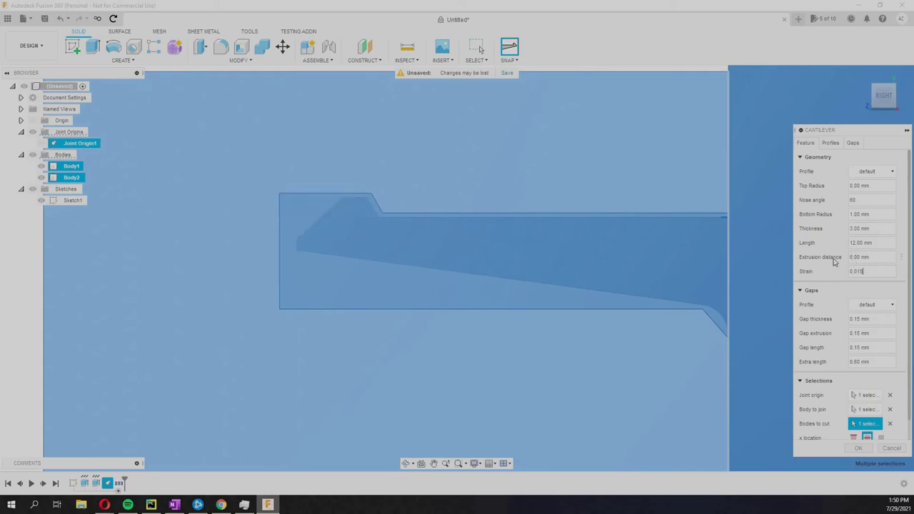
Try a cantilever length of 25 mm, and settle on a length of 15 mm
{"action": "left_click", "coordinate": [846, 244]}
{"action": "type", "text": "25"}
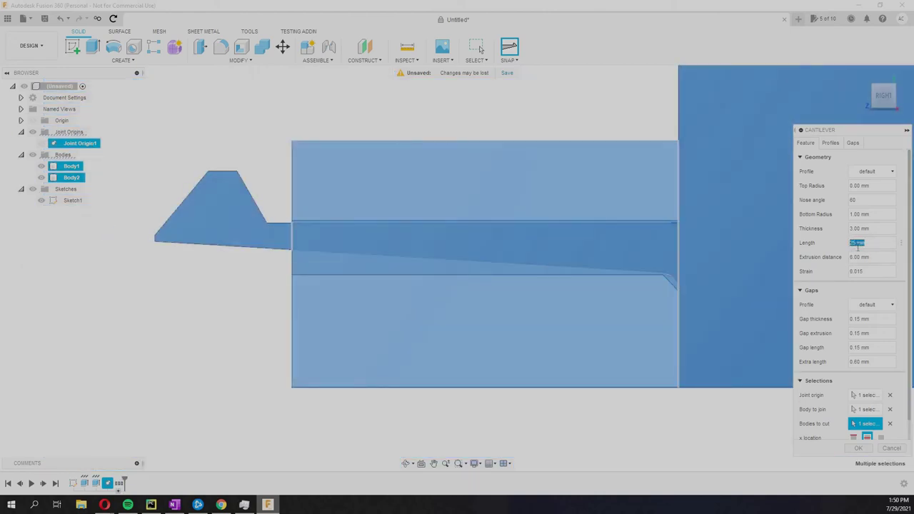
{"action": "type", "text": "15"}
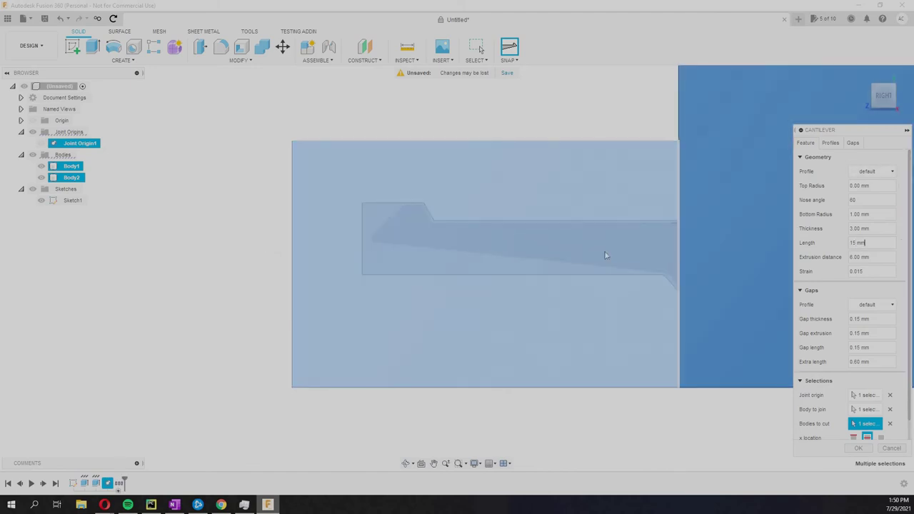
{"action": "scroll", "coordinate": [431, 210], "scroll_direction": "up", "scroll_amount": 3}
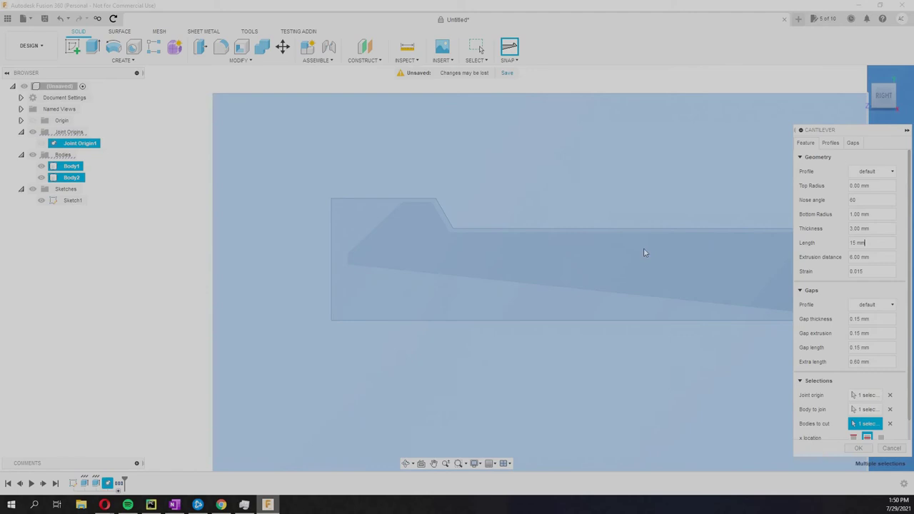
{"action": "scroll", "coordinate": [623, 215], "scroll_direction": "down", "scroll_amount": 2}
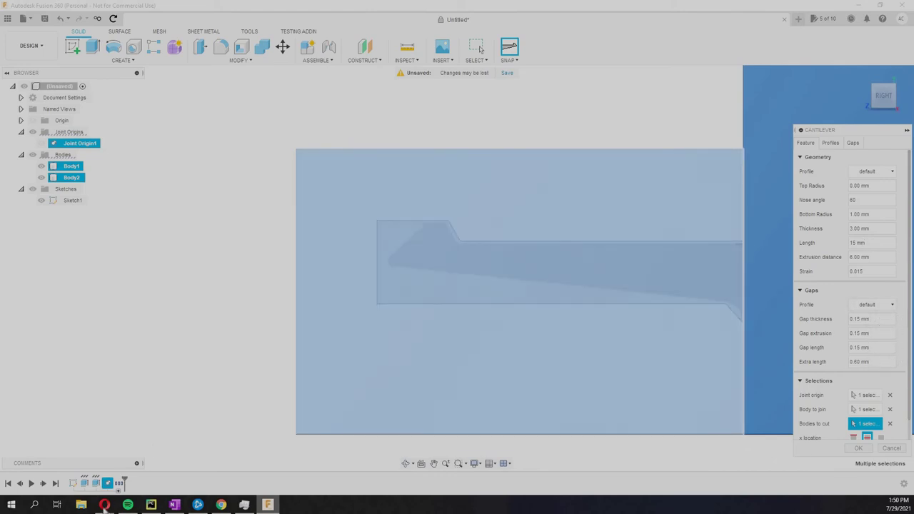
Switch to the snap-generator README in Opera and examine the cantilever parameter drawing showing the gap length, gap thickness, gap extrusion and extra length
{"action": "mouse_move", "coordinate": [104, 505]}
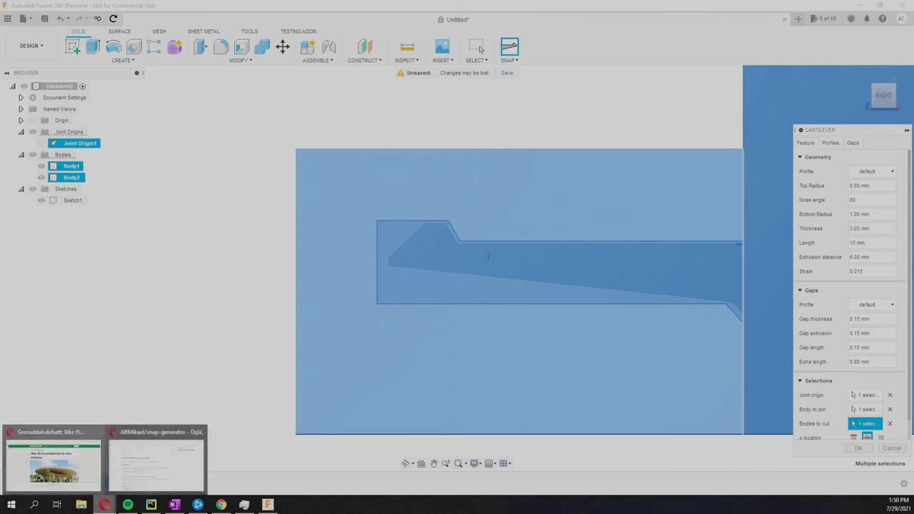
{"action": "left_click", "coordinate": [147, 466]}
{"action": "scroll", "coordinate": [518, 246], "scroll_direction": "down", "scroll_amount": 20}
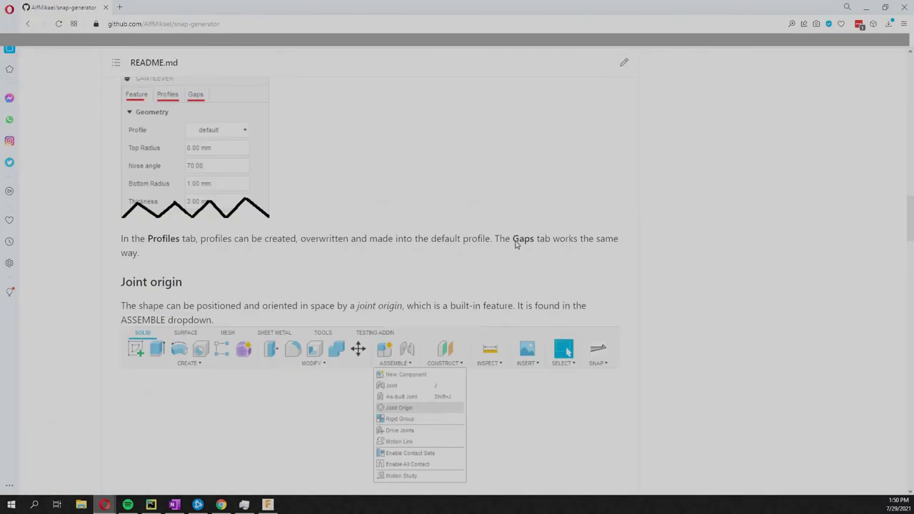
{"action": "scroll", "coordinate": [516, 245], "scroll_direction": "down", "scroll_amount": 10}
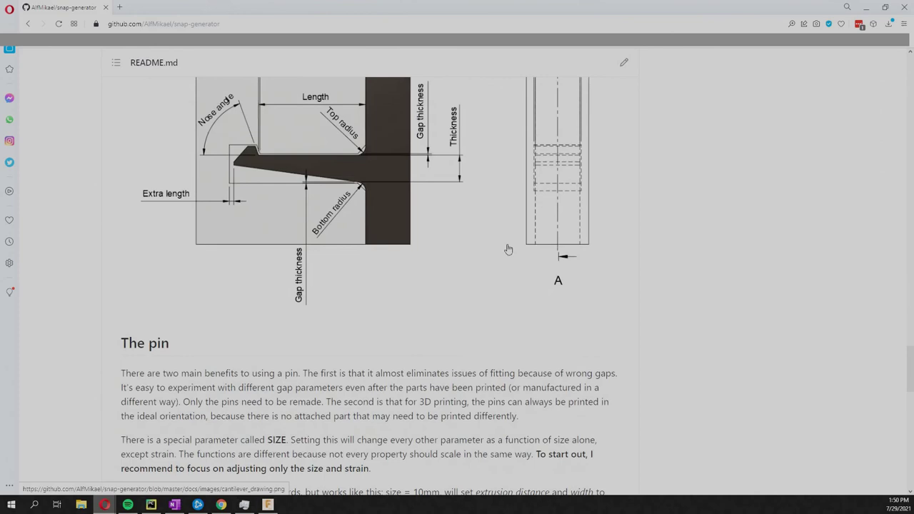
{"action": "scroll", "coordinate": [238, 327], "scroll_direction": "up", "scroll_amount": 2}
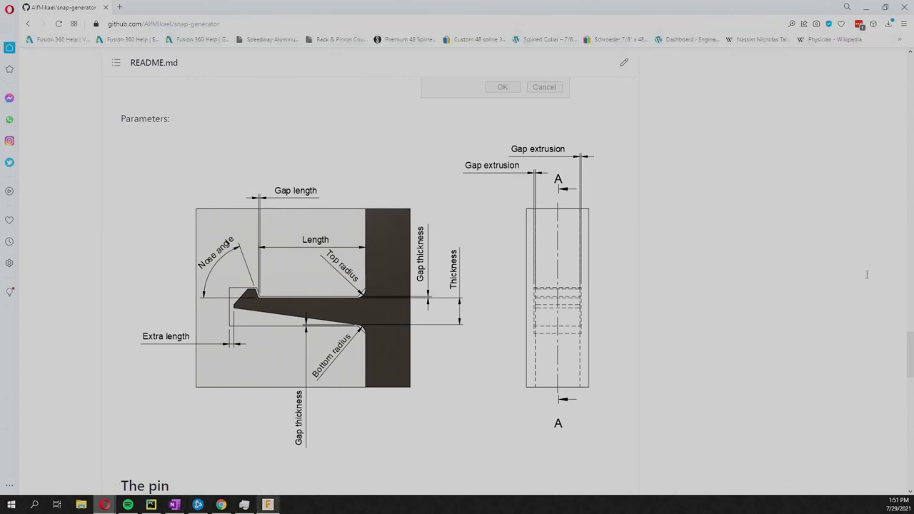
Return to Fusion 360, set the gap thickness to 0 mm, and check the fit at the nose and the bottom radius
{"action": "key", "text": "alt+Tab"}
{"action": "left_click", "coordinate": [882, 316]}
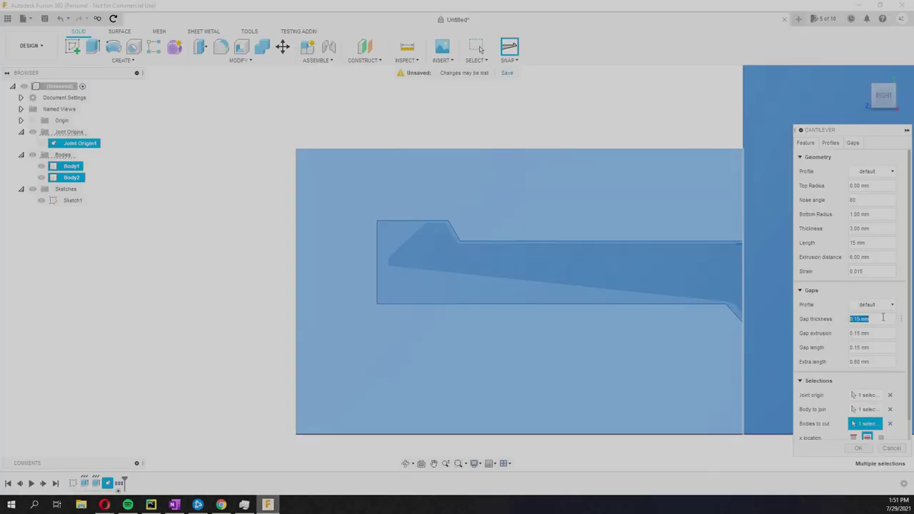
{"action": "type", "text": "0 mm"}
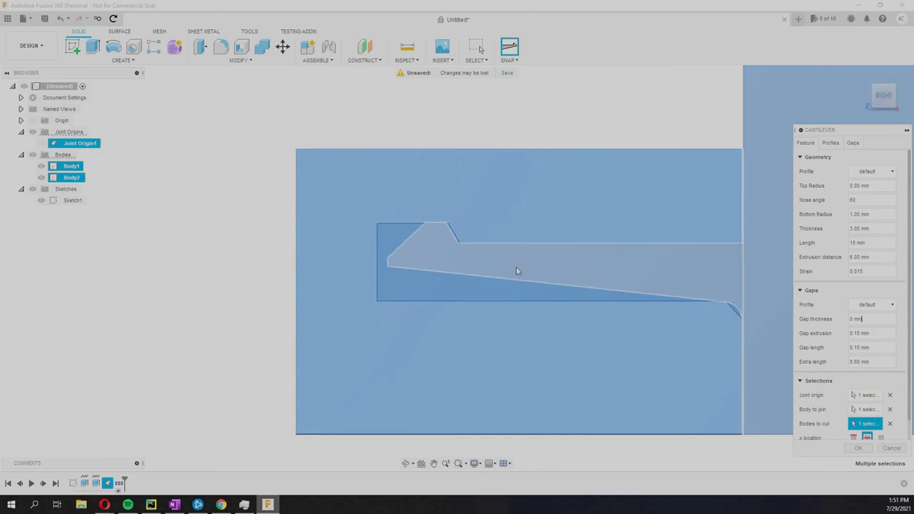
{"action": "scroll", "coordinate": [508, 268], "scroll_direction": "up", "scroll_amount": 5}
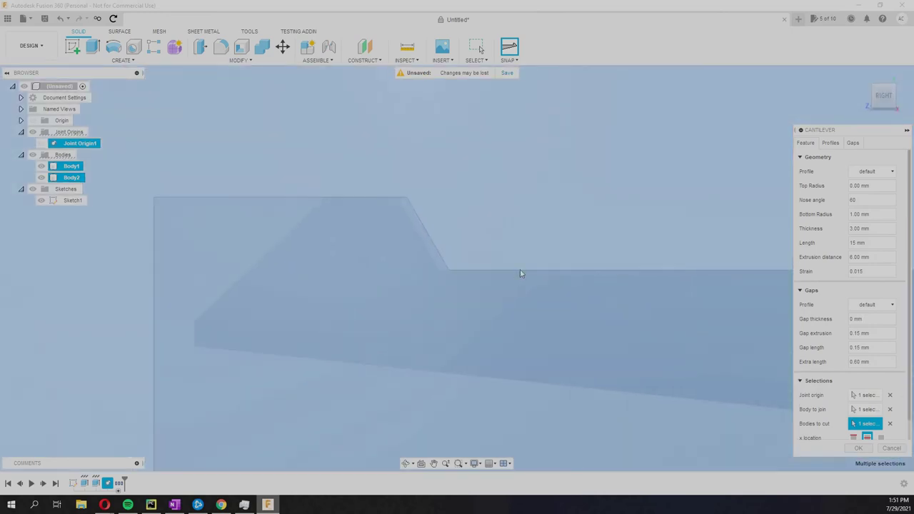
{"action": "scroll", "coordinate": [462, 255], "scroll_direction": "down", "scroll_amount": 8}
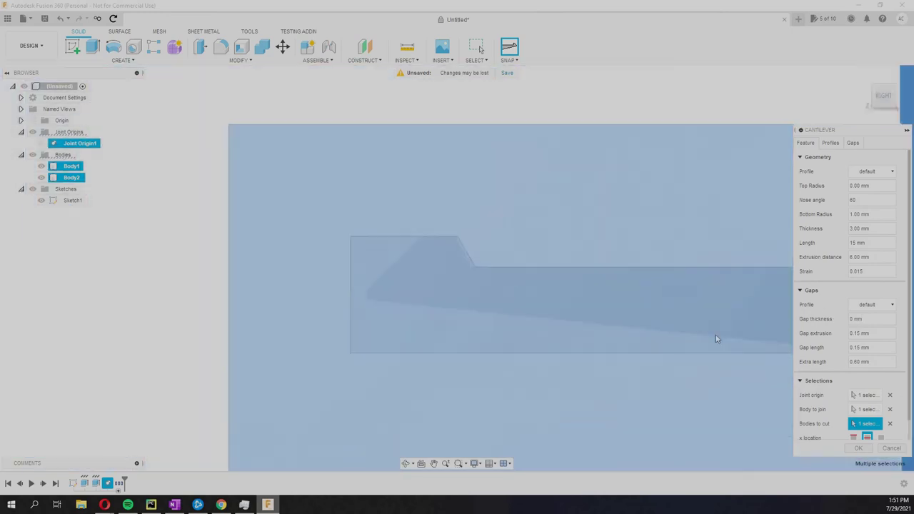
{"action": "scroll", "coordinate": [668, 318], "scroll_direction": "up", "scroll_amount": 6}
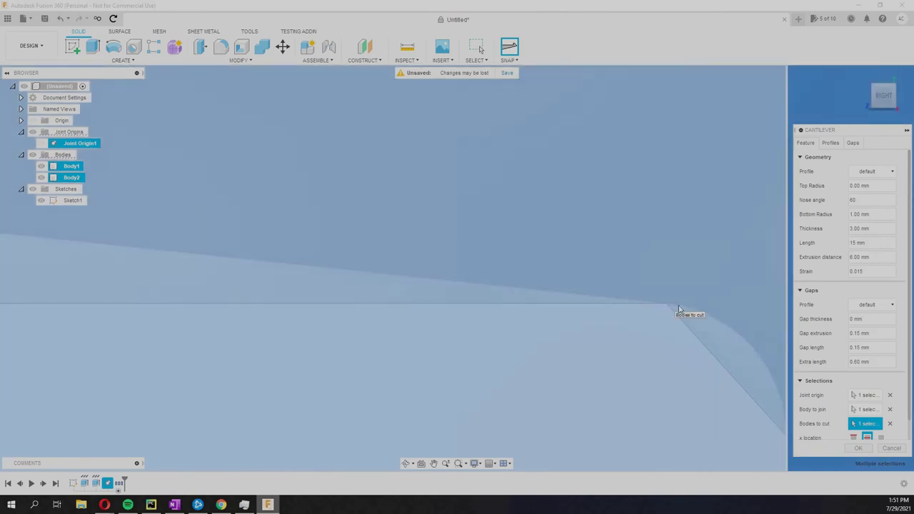
{"action": "scroll", "coordinate": [674, 310], "scroll_direction": "down", "scroll_amount": 8}
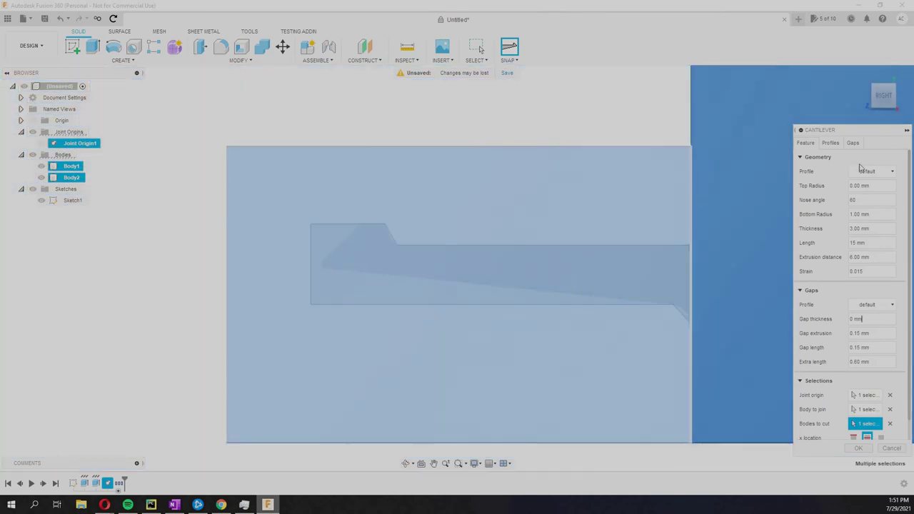
Set the top radius to 1.5 mm and inspect the rounded corner and its clearance at the cantilever's root
{"action": "left_click", "coordinate": [858, 186]}
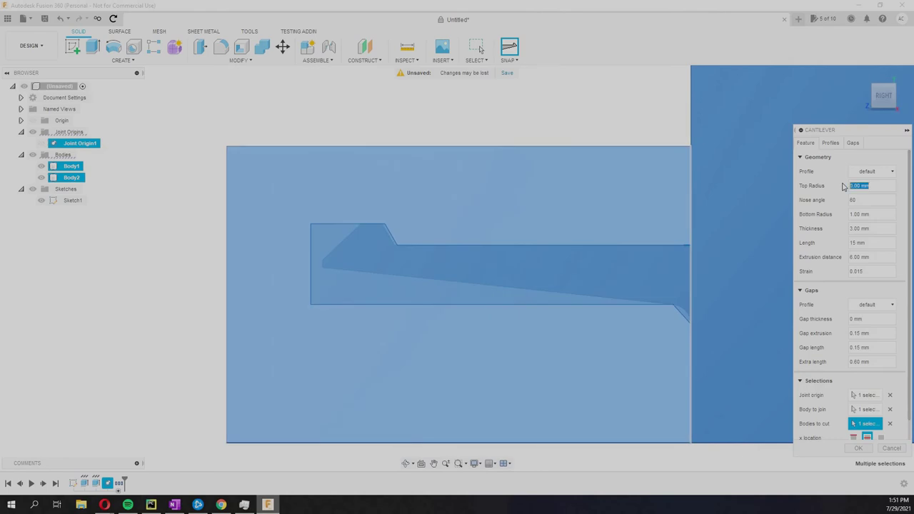
{"action": "type", "text": "1.5"}
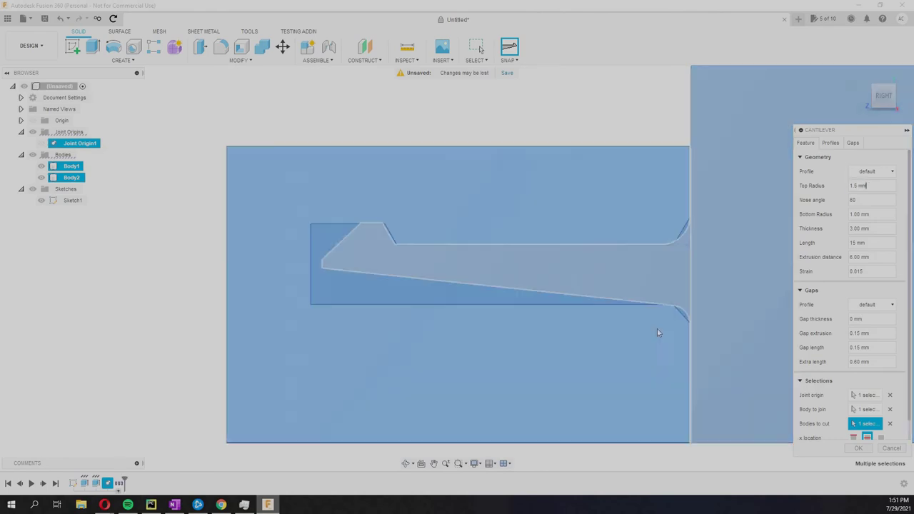
{"action": "scroll", "coordinate": [649, 314], "scroll_direction": "up", "scroll_amount": 5}
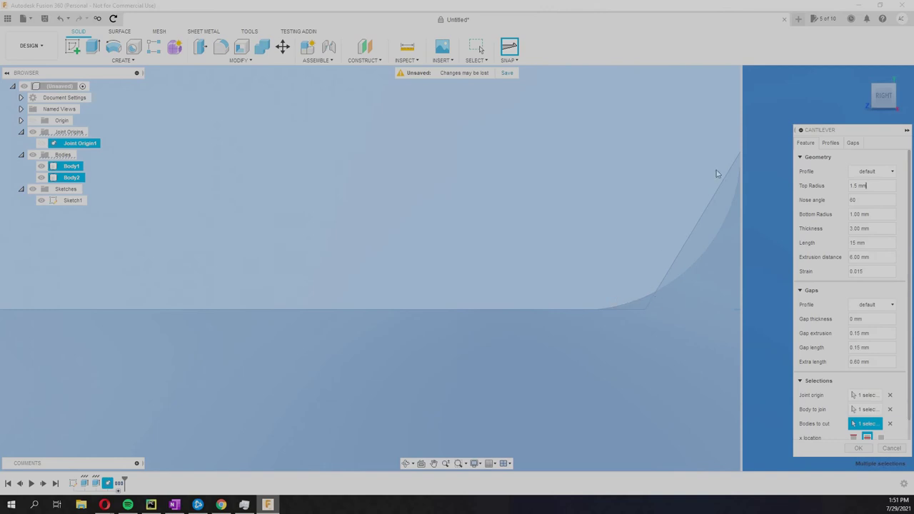
{"action": "scroll", "coordinate": [652, 292], "scroll_direction": "down", "scroll_amount": 1}
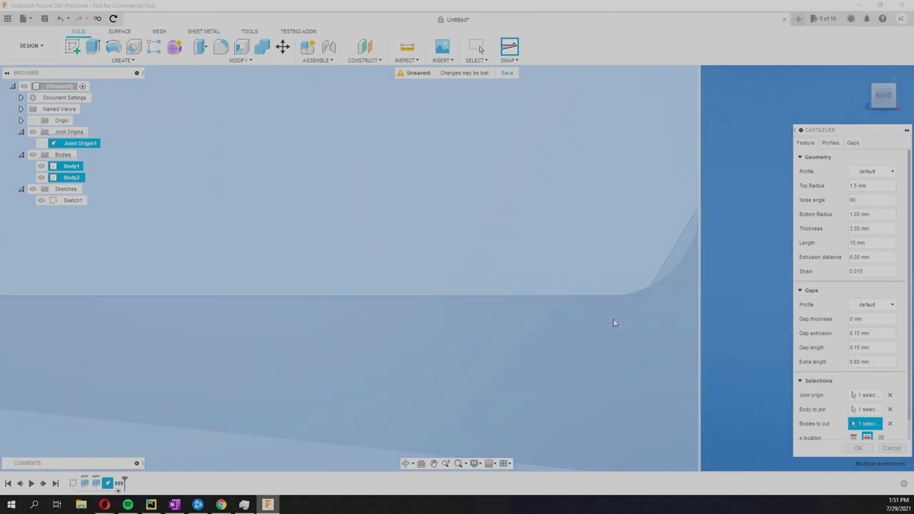
{"action": "scroll", "coordinate": [636, 318], "scroll_direction": "down", "scroll_amount": 1}
{"action": "scroll", "coordinate": [451, 376], "scroll_direction": "down", "scroll_amount": 3}
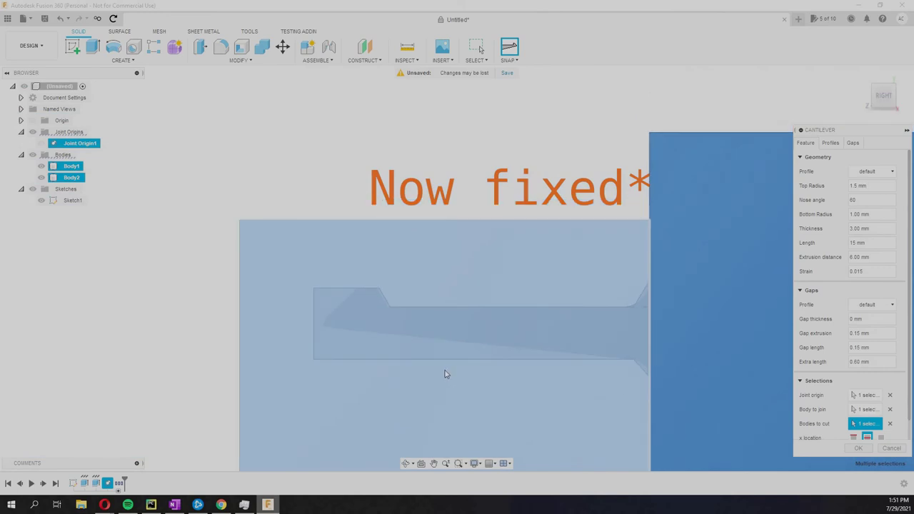
{"action": "scroll", "coordinate": [445, 373], "scroll_direction": "up", "scroll_amount": 3}
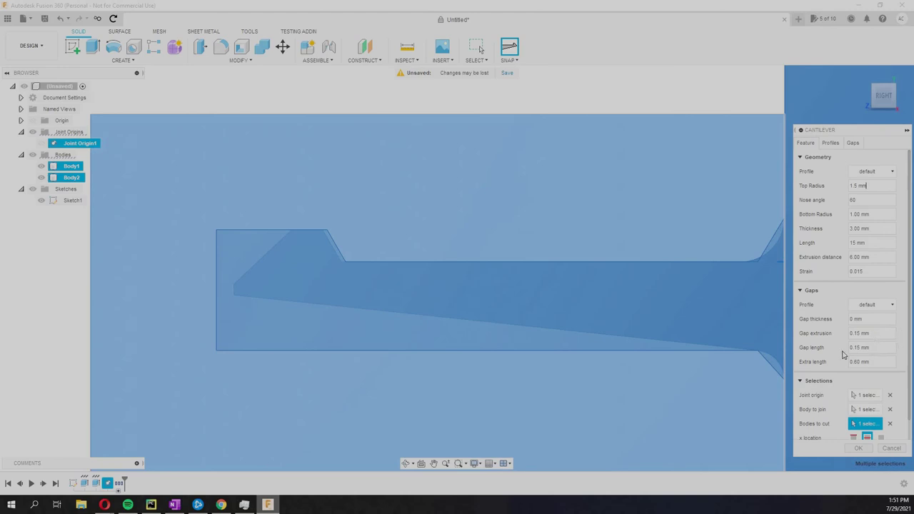
Set the gap length to 0.5 mm, and try an extra length of 1 mm before settling on 0.5 mm
{"action": "key", "text": "Tab"}
{"action": "type", "text": "0"}
{"action": "type", "text": "0.5"}
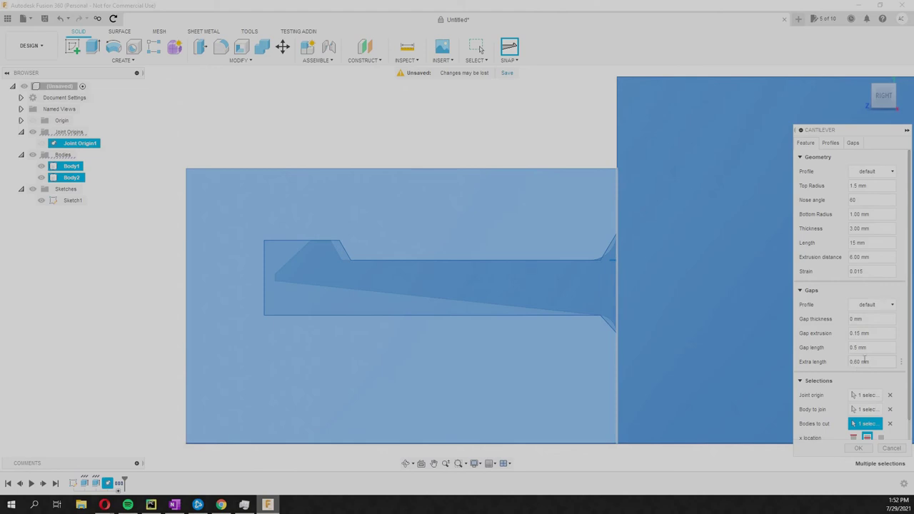
{"action": "left_click", "coordinate": [825, 363]}
{"action": "type", "text": "1"}
{"action": "key", "text": "Return"}
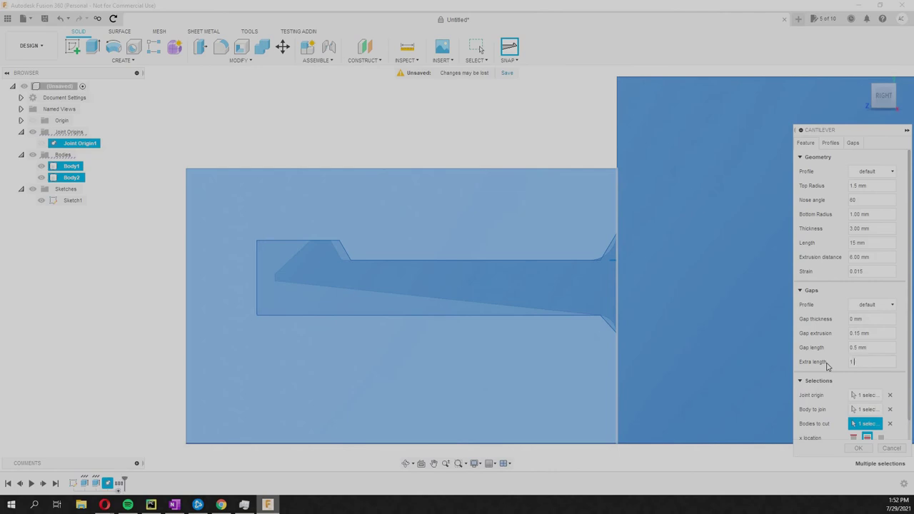
{"action": "key", "text": "Return"}
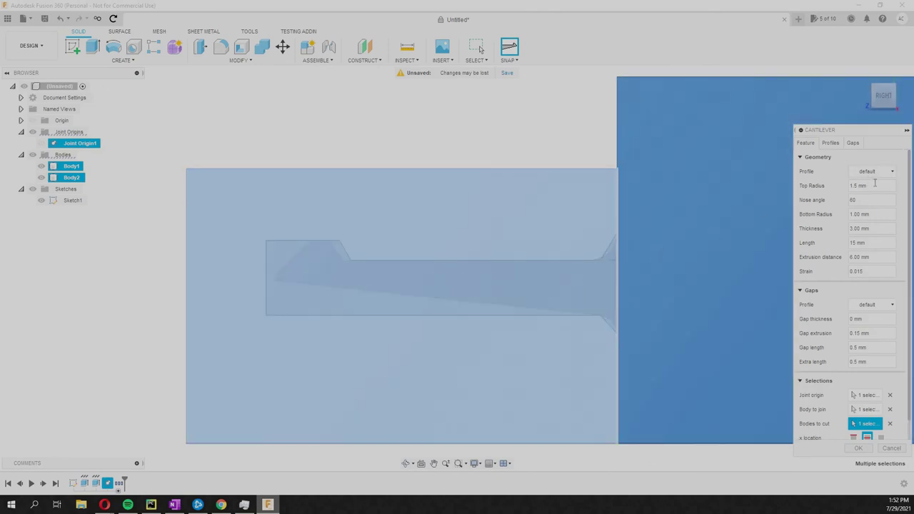
Set the top radius to 1 mm and the gap length to 0.2 mm
{"action": "left_click", "coordinate": [867, 186]}
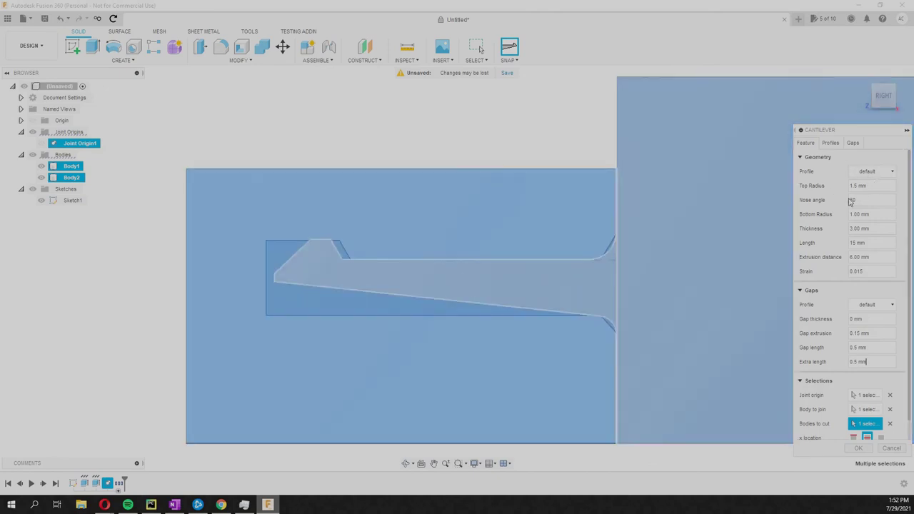
{"action": "type", "text": "1"}
{"action": "key", "text": "Tab"}
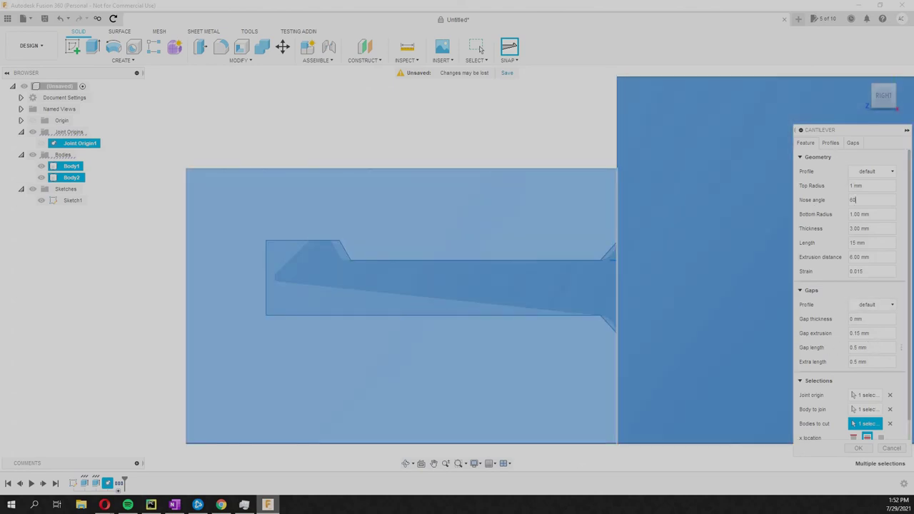
{"action": "left_click", "coordinate": [873, 346]}
{"action": "type", "text": "0.25 mm"}
{"action": "key", "text": "BackSpace"}
{"action": "key", "text": "Return"}
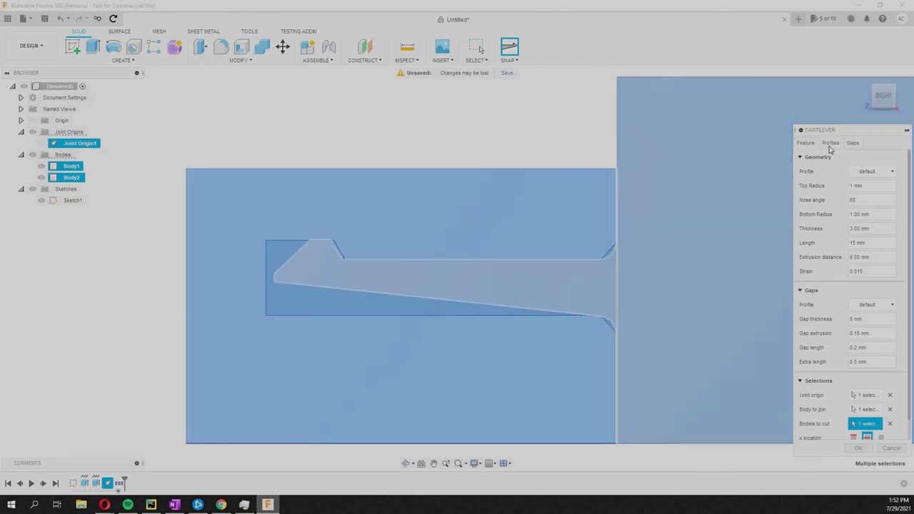
Save the current cantilever geometry settings as a new profile named "Intro video profile"
{"action": "left_click", "coordinate": [829, 144]}
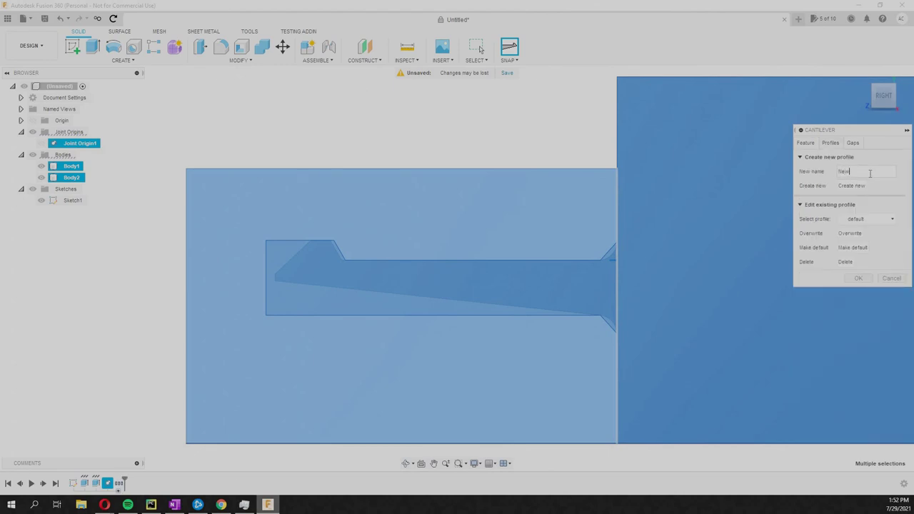
{"action": "type", "text": "H"}
{"action": "type", "text": "ntro video profile"}
{"action": "left_click", "coordinate": [853, 186]}
Save the current gap settings as a new gap profile named "Intro profile"
{"action": "left_click", "coordinate": [811, 145]}
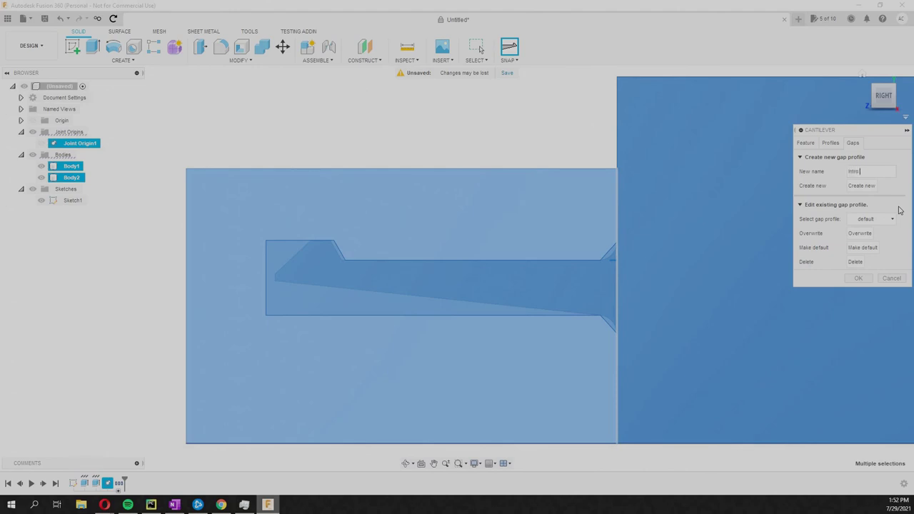
{"action": "type", "text": "file"}
{"action": "left_click", "coordinate": [864, 187]}
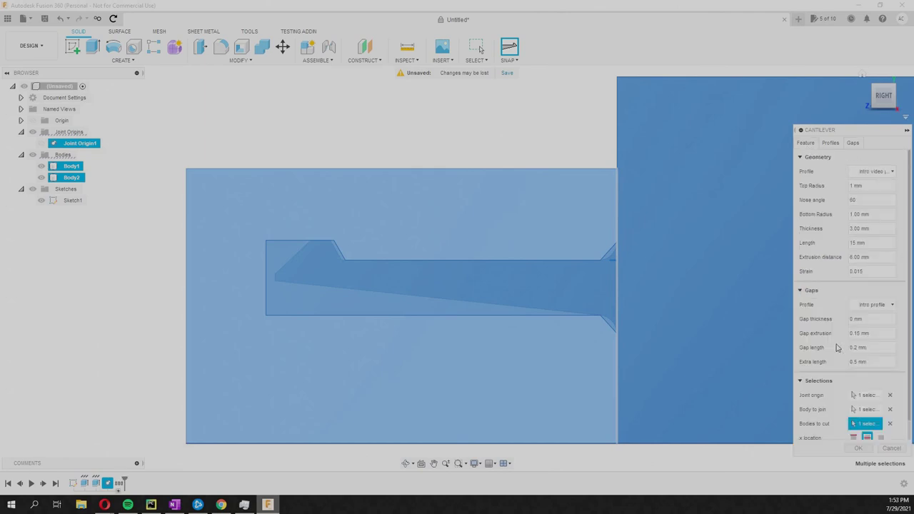
Create the cantilever snap with the current settings, and view Body1 and Body2 one at a time, leaving Body1 hidden
{"action": "middle_click_drag", "start_coordinate": [687, 359], "coordinate": [728, 371], "text": "shift"}
{"action": "left_click", "coordinate": [859, 448]}
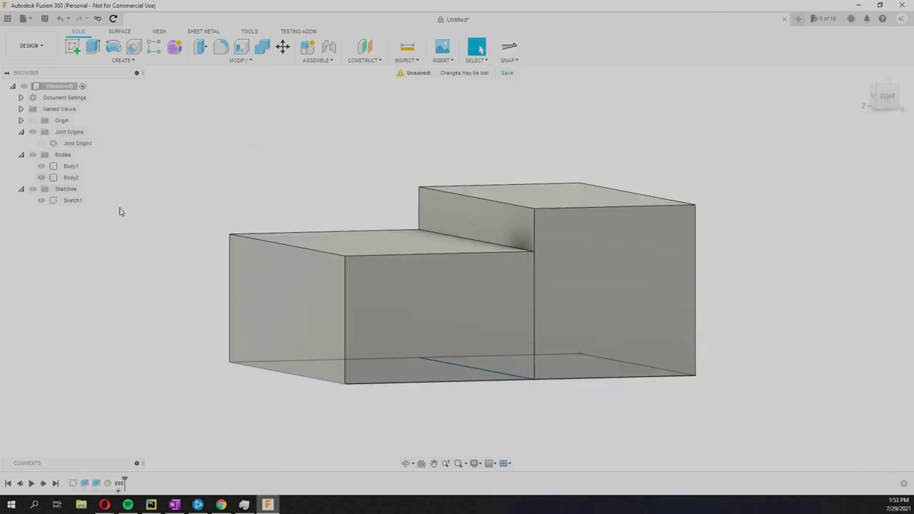
{"action": "left_click", "coordinate": [41, 177]}
{"action": "left_click", "coordinate": [40, 177]}
{"action": "left_click", "coordinate": [41, 166]}
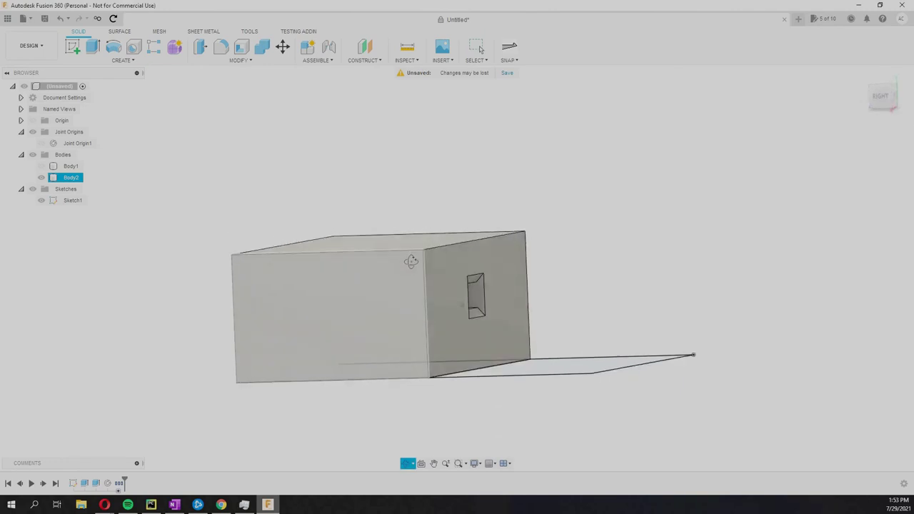
Show the hidden Body1 again alongside Body2
{"action": "left_click_drag", "start_coordinate": [409, 261], "coordinate": [444, 261]}
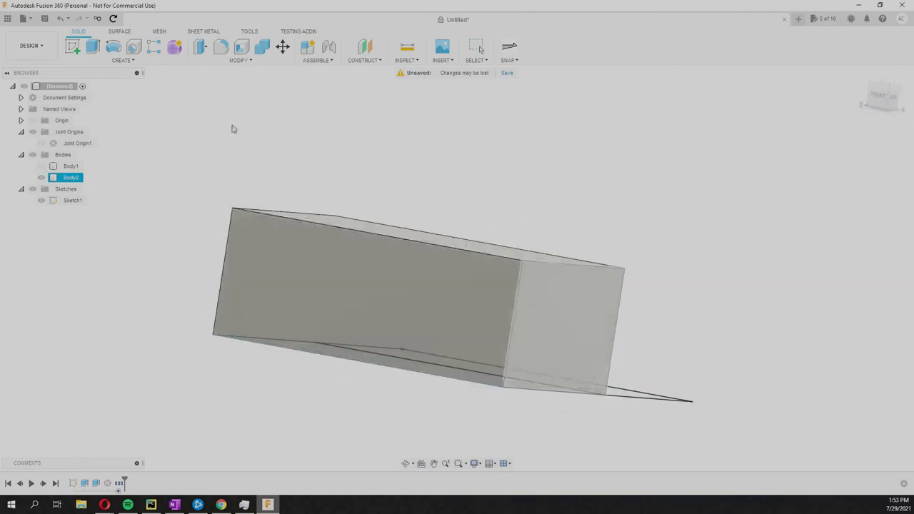
{"action": "key", "text": "Escape"}
{"action": "left_click", "coordinate": [41, 166]}
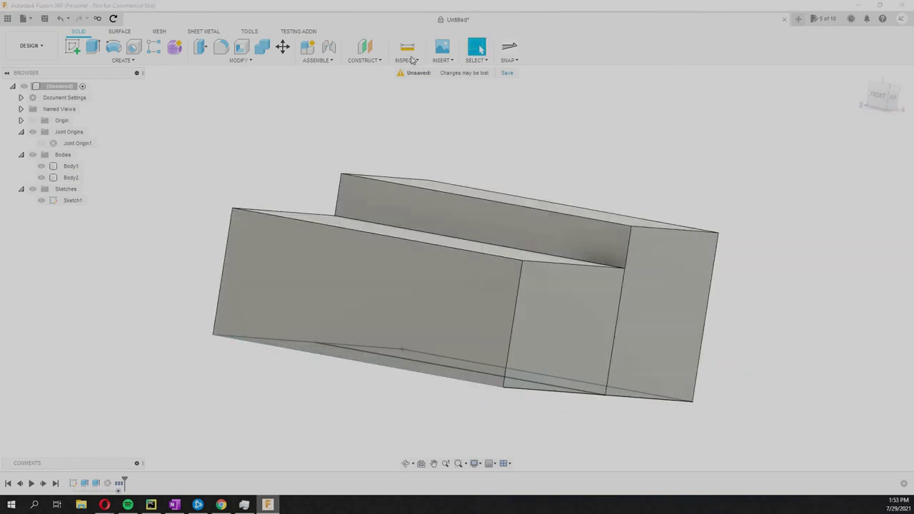
Examine the snap's fit and gaps in a temporary section analysis offset -20 mm from Body2's side face, without keeping the analysis
{"action": "left_click", "coordinate": [407, 48]}
{"action": "left_click", "coordinate": [432, 166]}
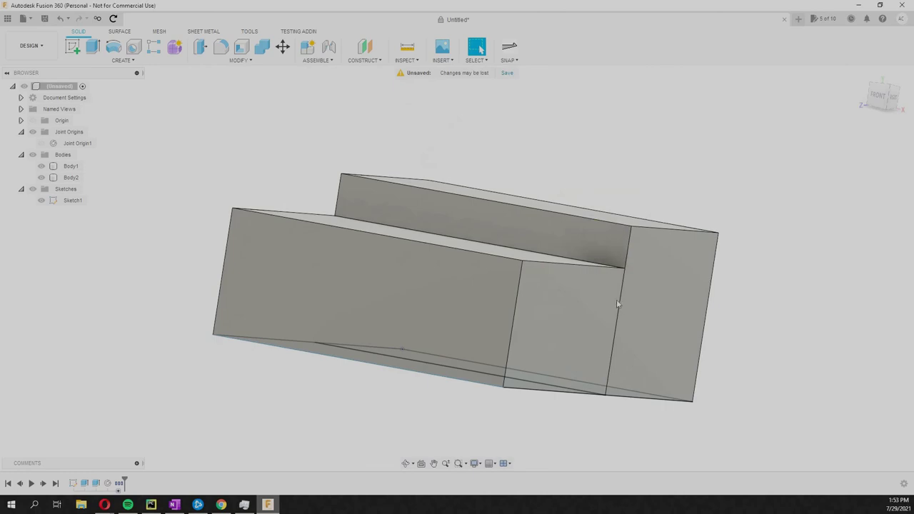
{"action": "left_click", "coordinate": [572, 287]}
{"action": "left_click_drag", "start_coordinate": [623, 295], "coordinate": [490, 263]}
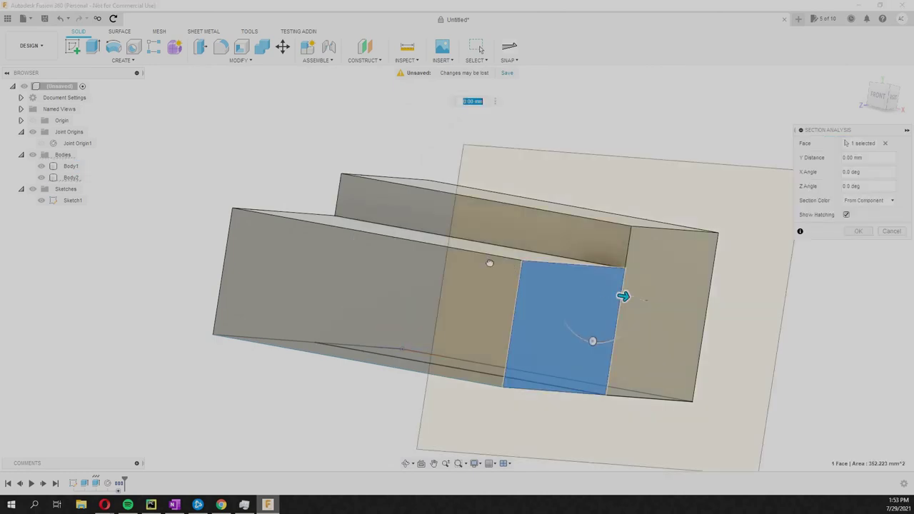
{"action": "left_click", "coordinate": [896, 101]}
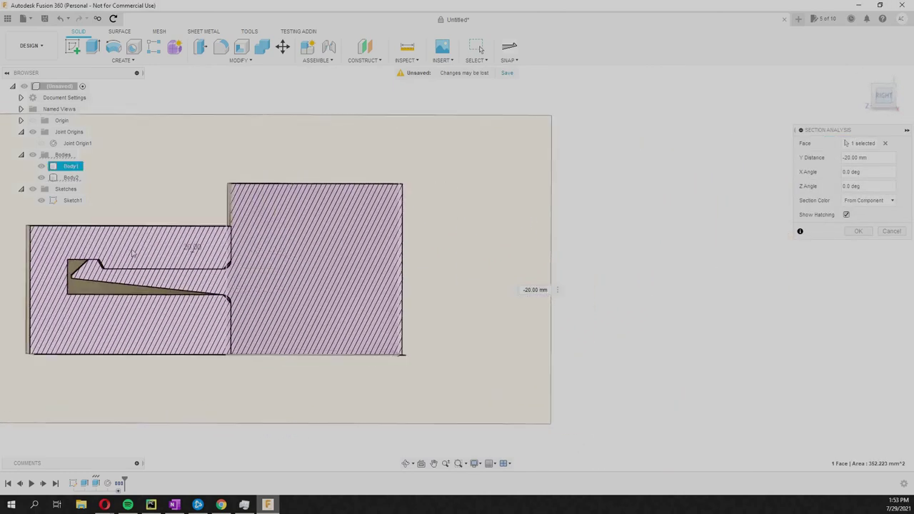
{"action": "scroll", "coordinate": [204, 314], "scroll_direction": "up", "scroll_amount": 7}
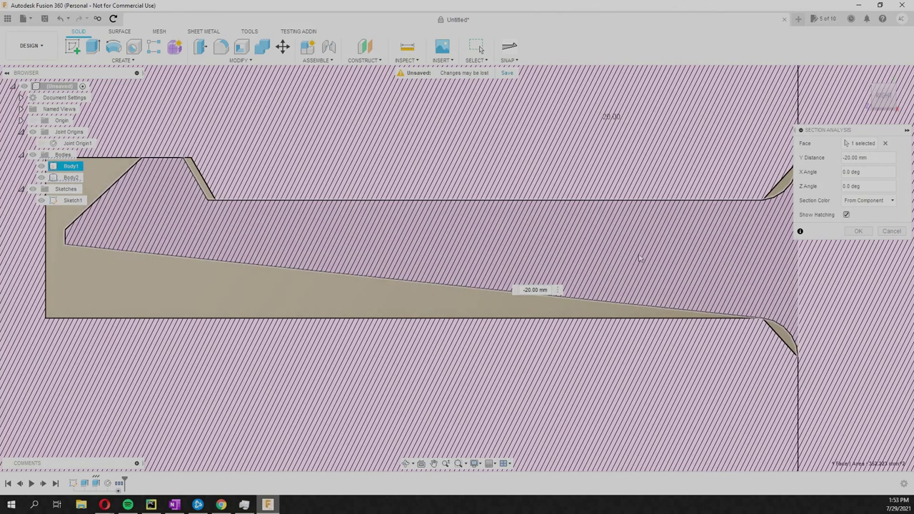
{"action": "scroll", "coordinate": [640, 259], "scroll_direction": "down", "scroll_amount": 2}
{"action": "scroll", "coordinate": [577, 264], "scroll_direction": "down", "scroll_amount": 3}
{"action": "middle_click_drag", "start_coordinate": [544, 281], "coordinate": [551, 245], "text": "shift"}
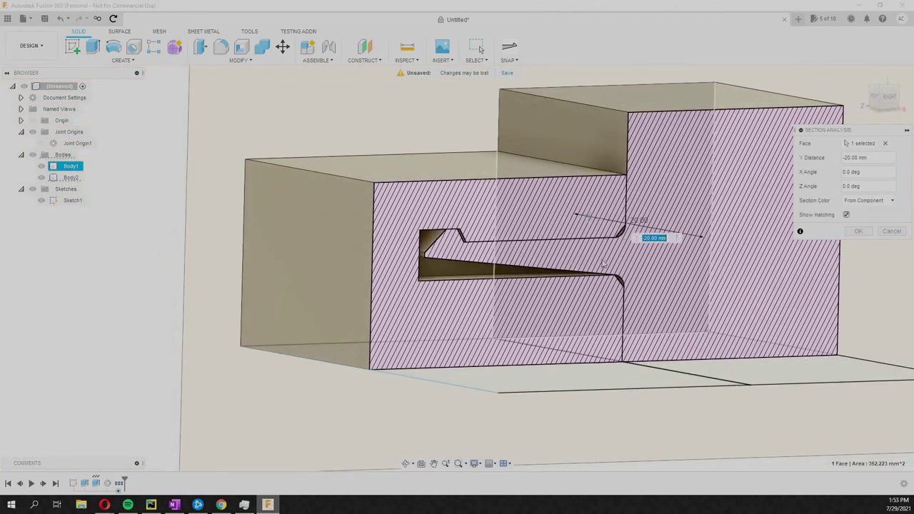
{"action": "middle_click_drag", "start_coordinate": [761, 142], "coordinate": [892, 233], "text": "shift"}
{"action": "left_click", "coordinate": [892, 231]}
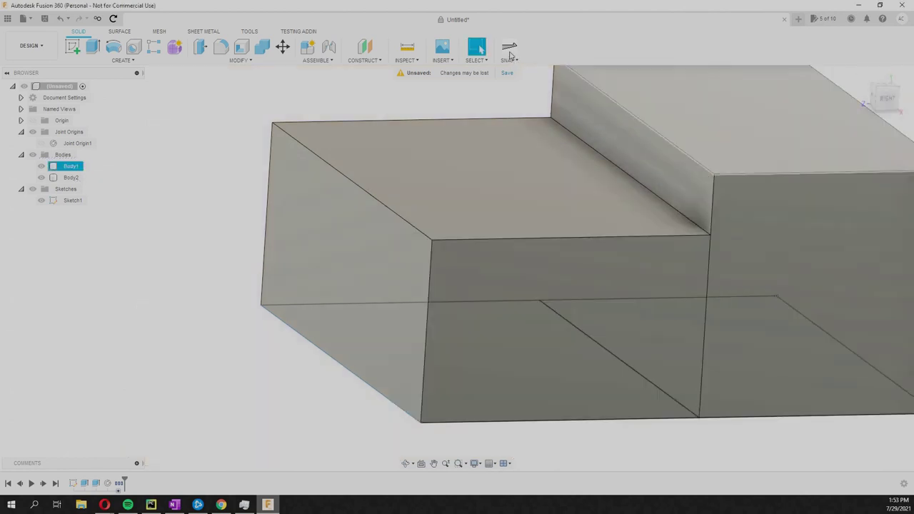
Open the Cantilever snap settings to view the geometry and gap profile options, and close them without creating a snap
{"action": "left_click", "coordinate": [509, 47]}
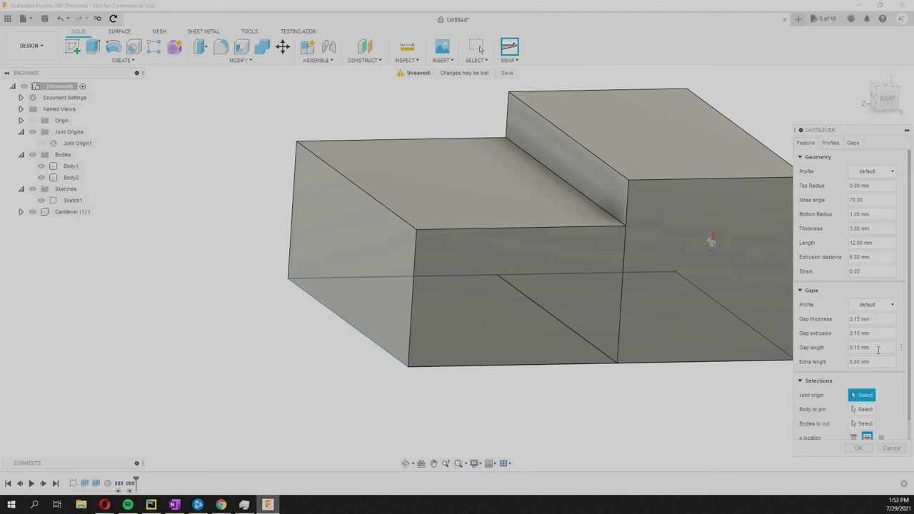
{"action": "left_click", "coordinate": [853, 146]}
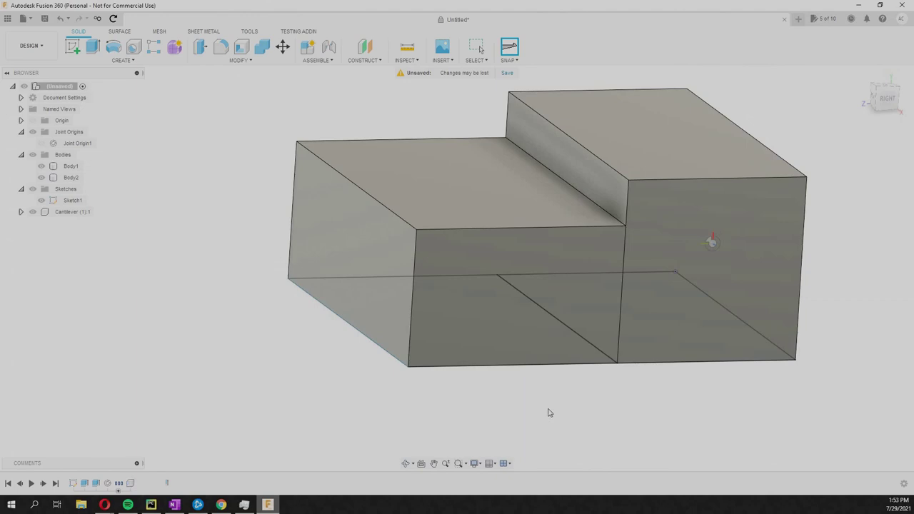
{"action": "key", "text": "Escape"}
{"action": "left_click", "coordinate": [885, 93]}
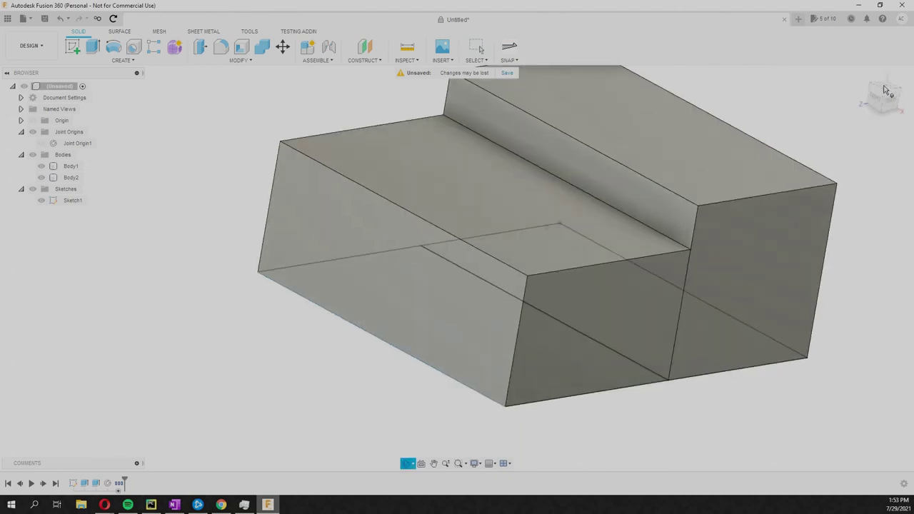
{"action": "left_click", "coordinate": [674, 358]}
{"action": "scroll", "coordinate": [675, 362], "scroll_direction": "down", "scroll_amount": 3}
{"action": "left_click", "coordinate": [550, 318]}
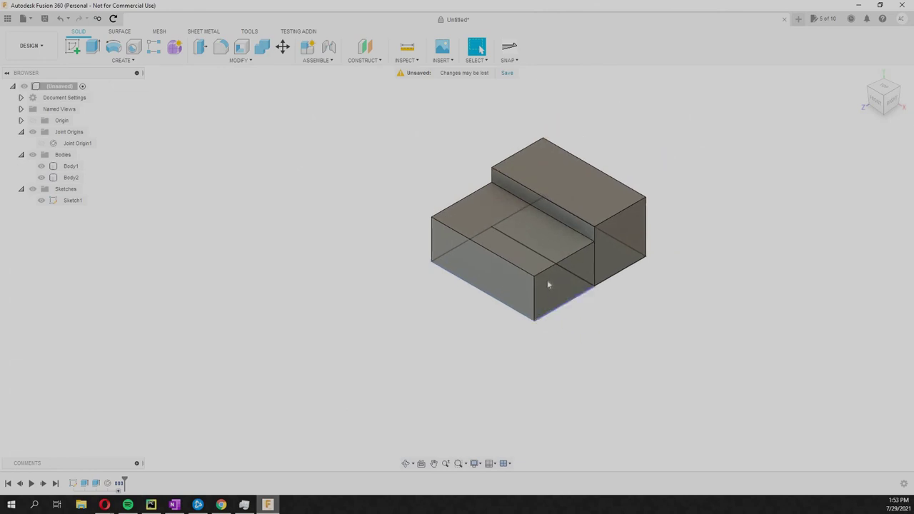
{"action": "left_click", "coordinate": [555, 312]}
{"action": "scroll", "coordinate": [471, 392], "scroll_direction": "up", "scroll_amount": 3}
{"action": "scroll", "coordinate": [471, 392], "scroll_direction": "down", "scroll_amount": 4}
{"action": "left_click", "coordinate": [472, 392]}
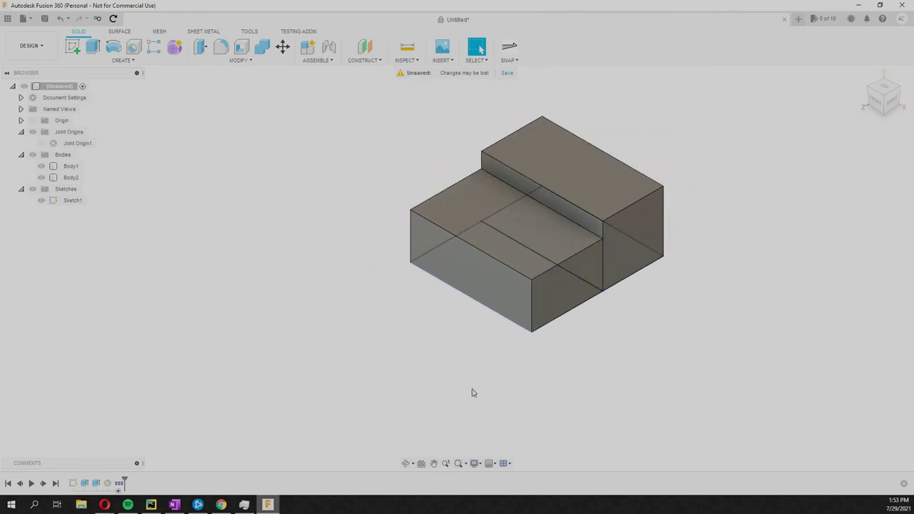